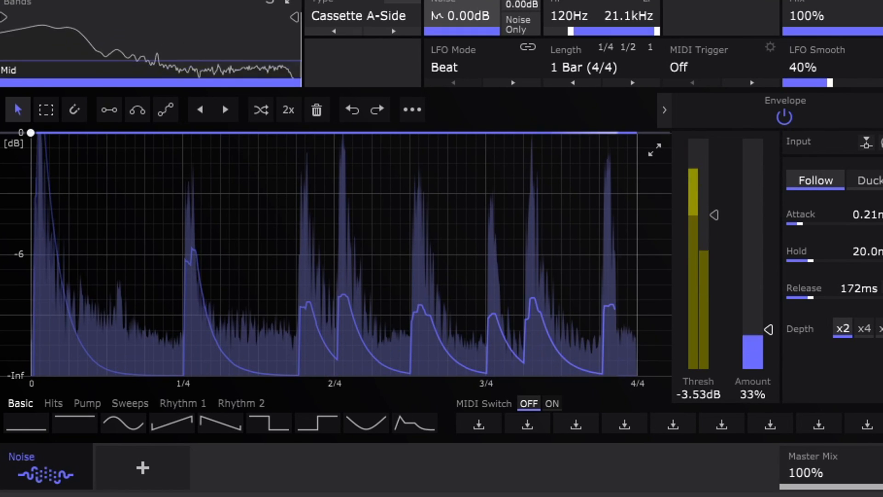
Set the envelope threshold to -20.8 dB and audition the Cassette B-Side noise at a 61% master mix
drag(714, 215, 714, 347)
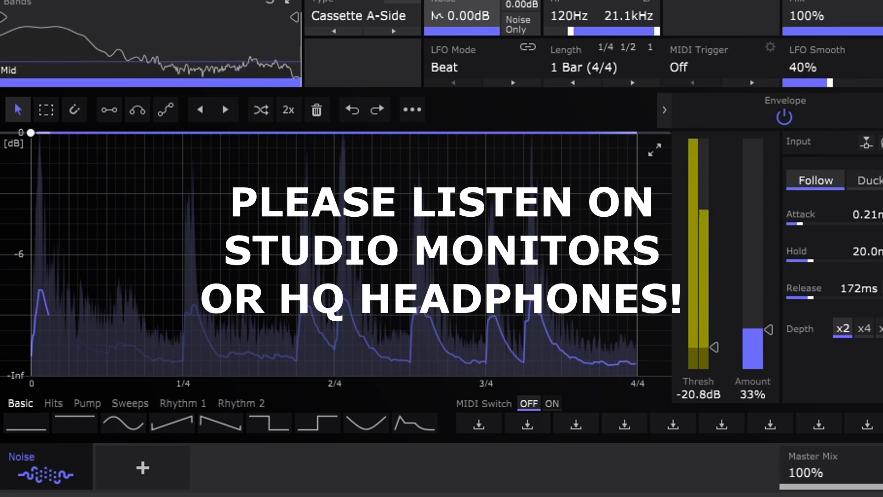
drag(882, 486, 815, 486)
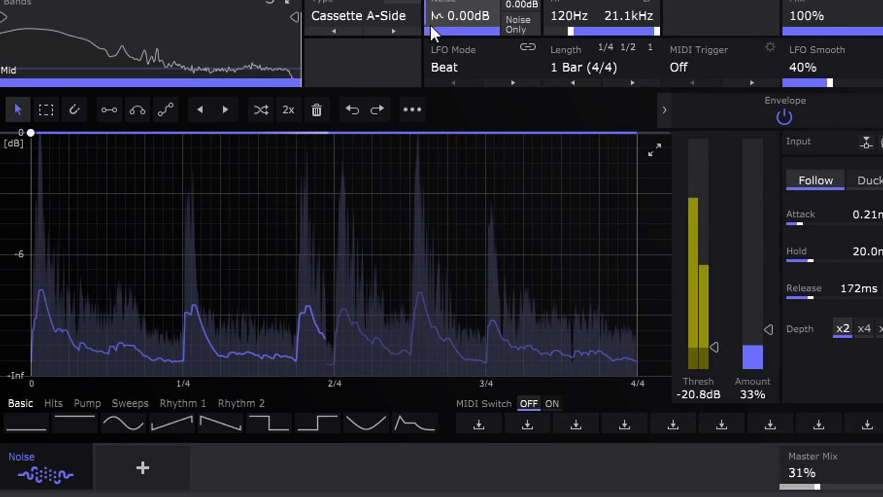
click(394, 32)
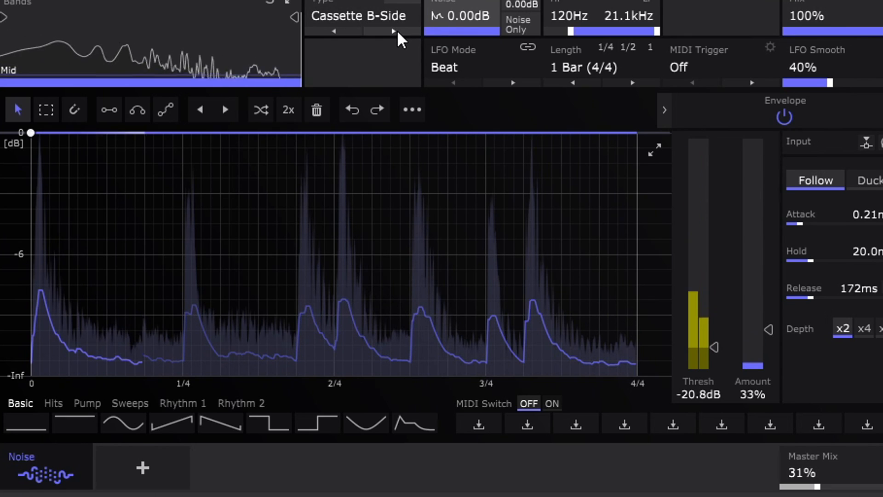
drag(819, 486, 826, 486)
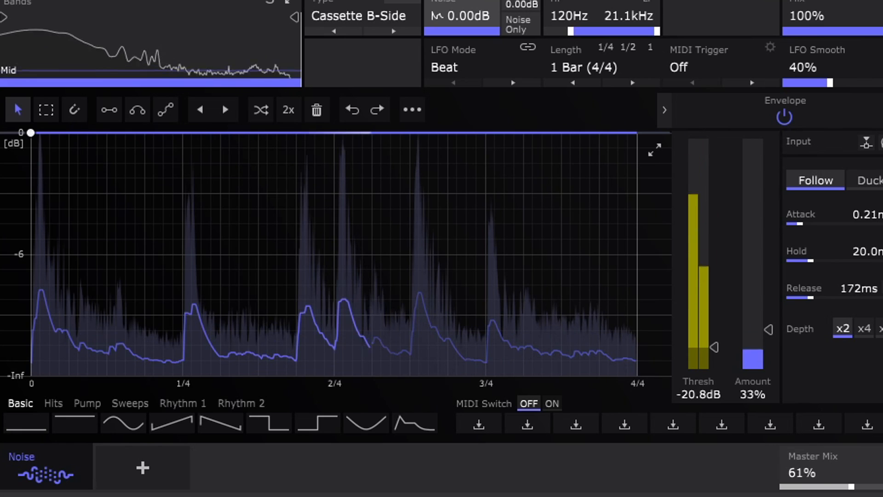
Set the noise envelope's threshold to -11.0 dB and its amount to 37%
drag(714, 347, 714, 303)
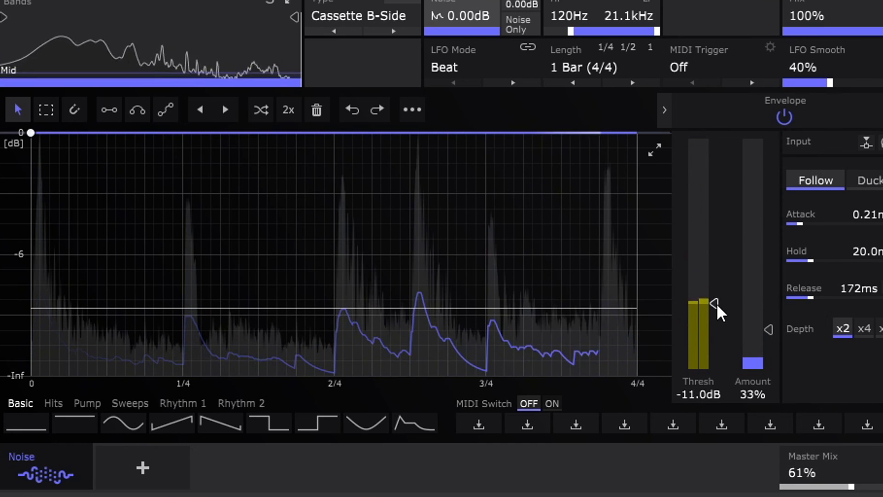
drag(768, 329, 768, 271)
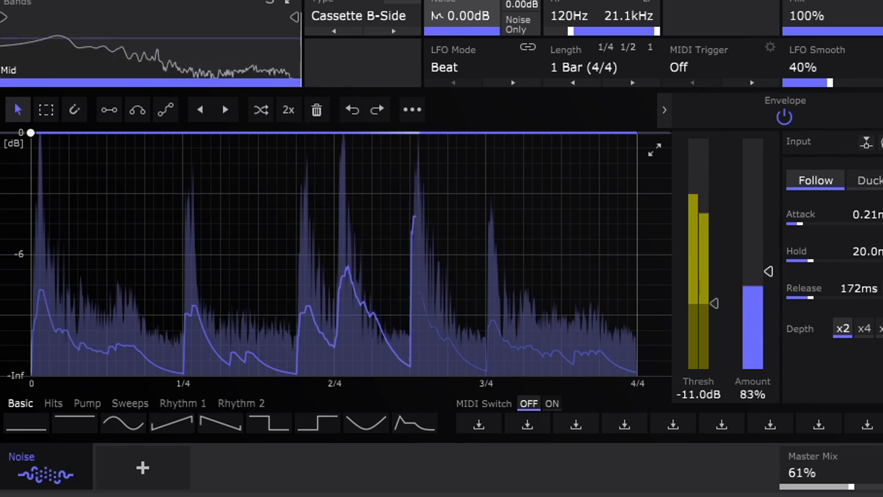
drag(769, 328, 769, 325)
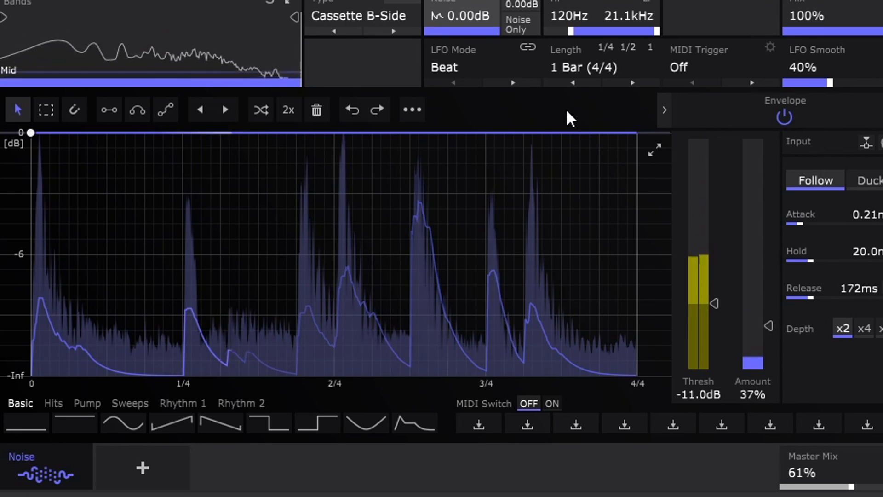
Switch the noise type to Tape Vintage with a 16% envelope amount and a 100% master mix
click(390, 29)
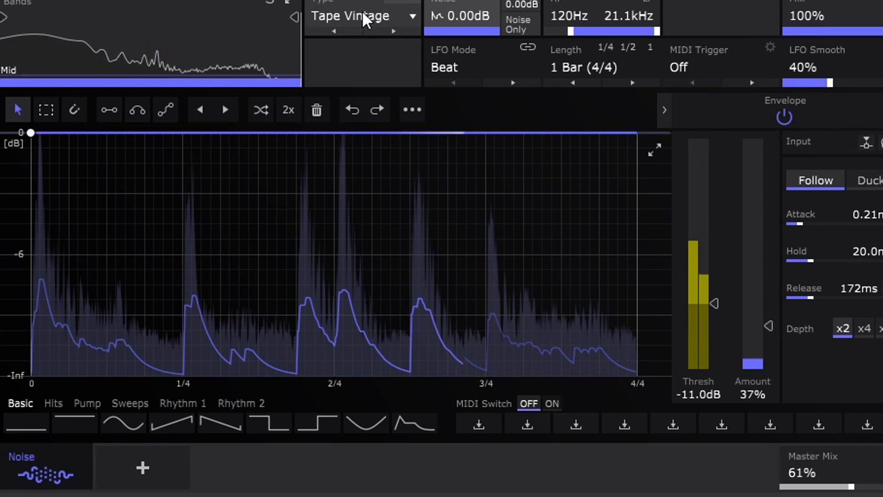
drag(768, 325, 768, 346)
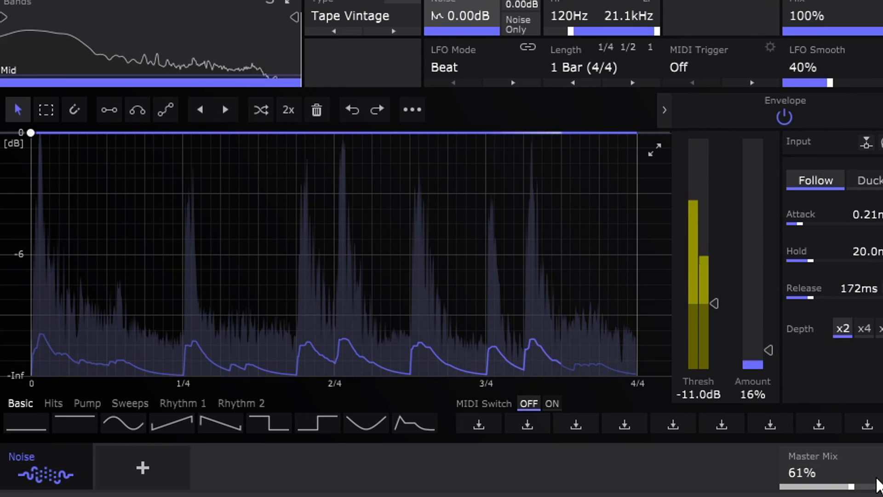
drag(850, 487, 881, 486)
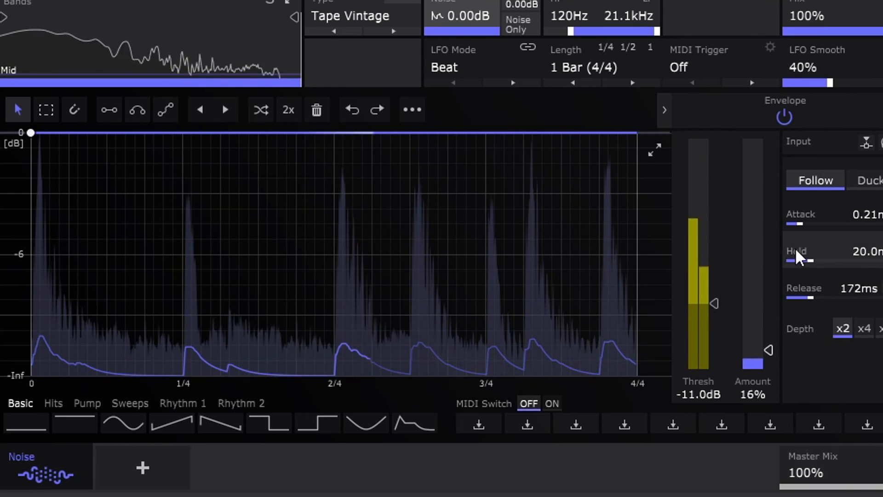
Switch the noise type to Tape Echo with a 47% envelope amount and a 51% band mix
drag(881, 31, 839, 31)
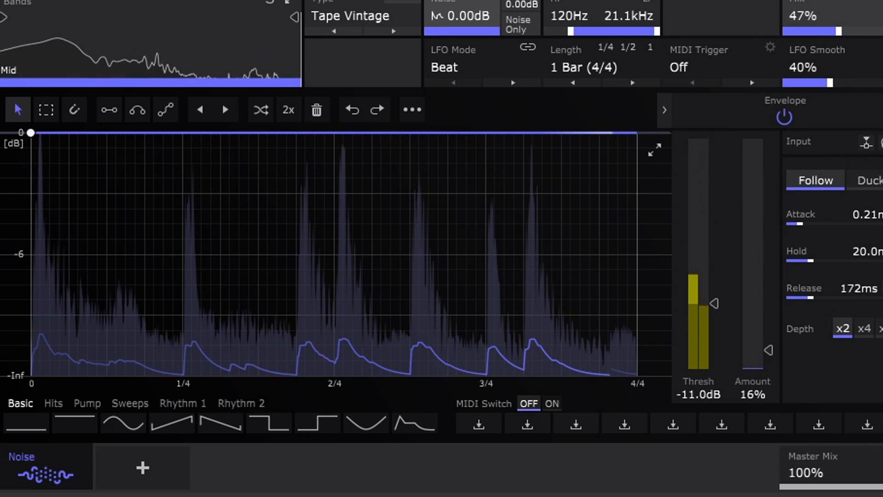
click(399, 36)
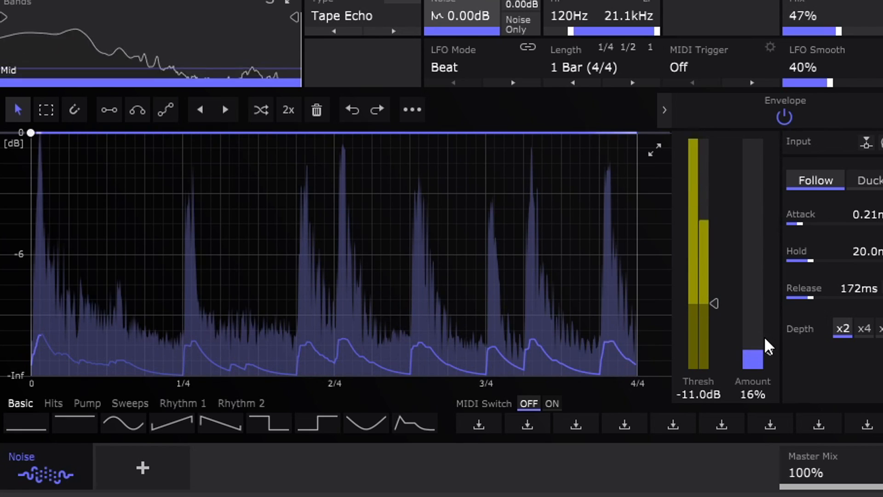
drag(768, 356, 767, 314)
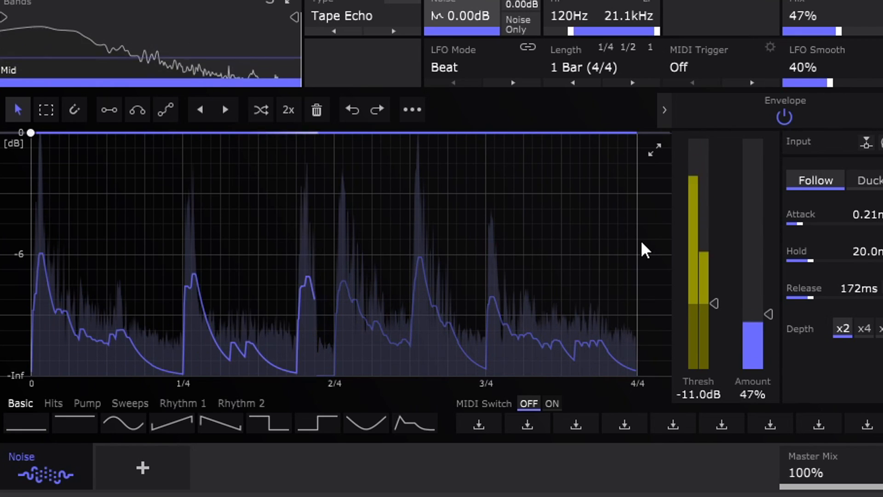
drag(839, 30, 882, 31)
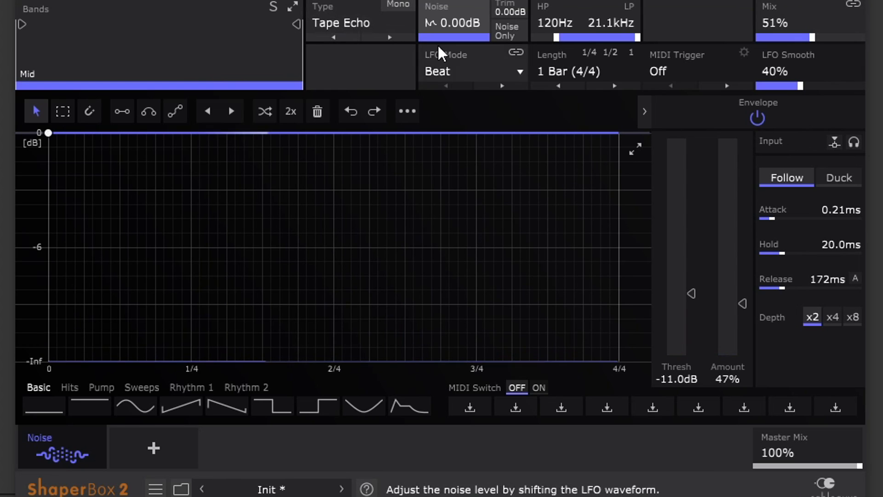
Choose the Batcrushed noise type with a 56% band mix and a -25.9 dB envelope threshold
click(390, 34)
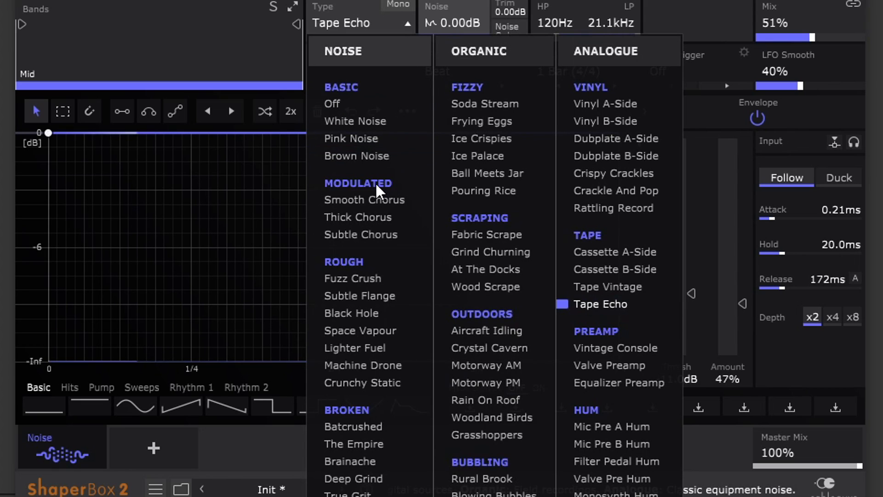
click(375, 426)
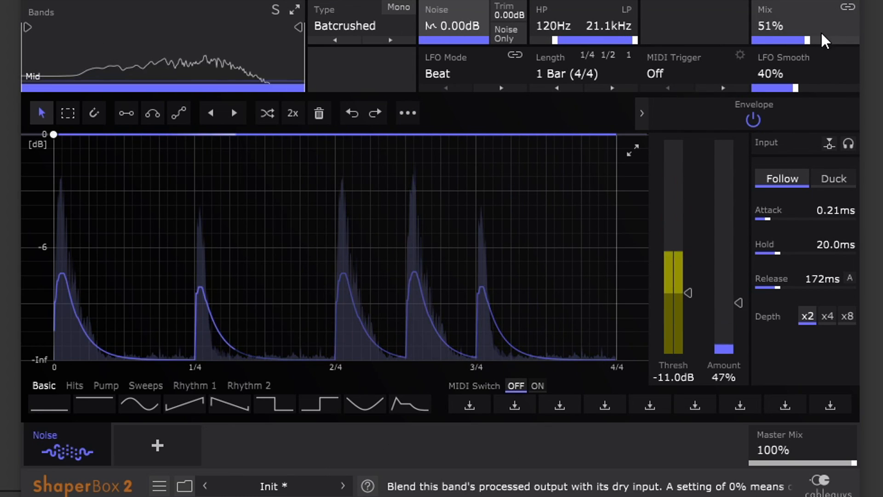
mouse_move(808, 40)
mouse_down()
mouse_move(857, 40)
mouse_move(813, 40)
mouse_up()
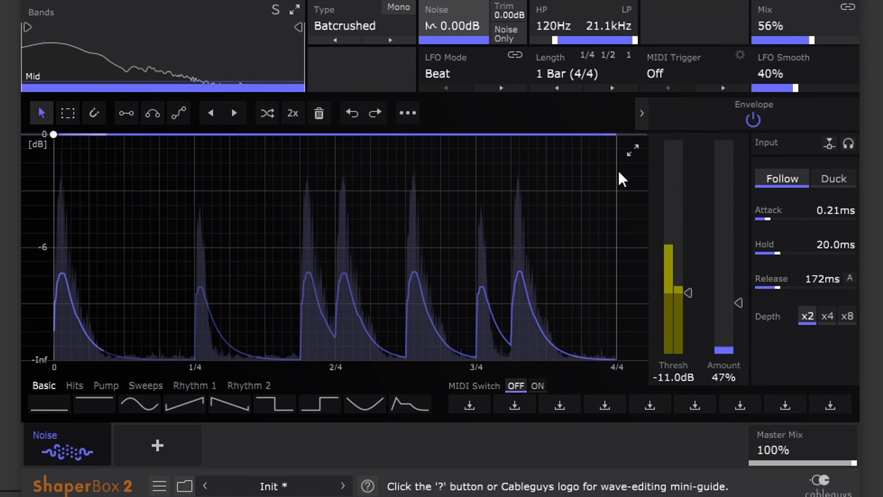
drag(689, 293, 689, 343)
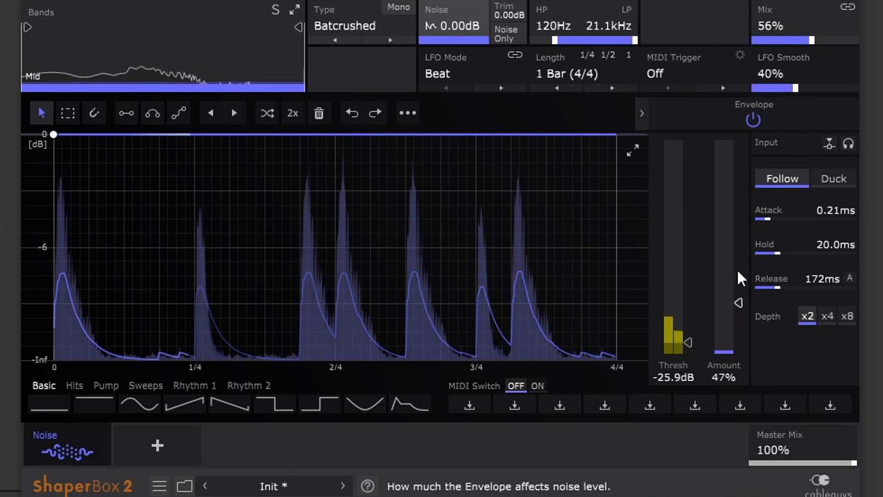
Audition the following Broken noise types one by one, from The Empire through Brainache, Deep Grind and True Grit to Airwaves and beyond
click(390, 40)
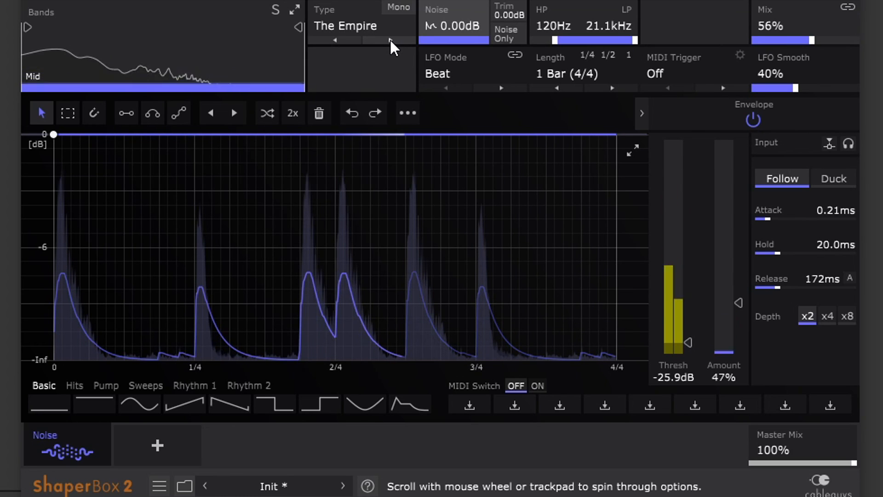
click(391, 40)
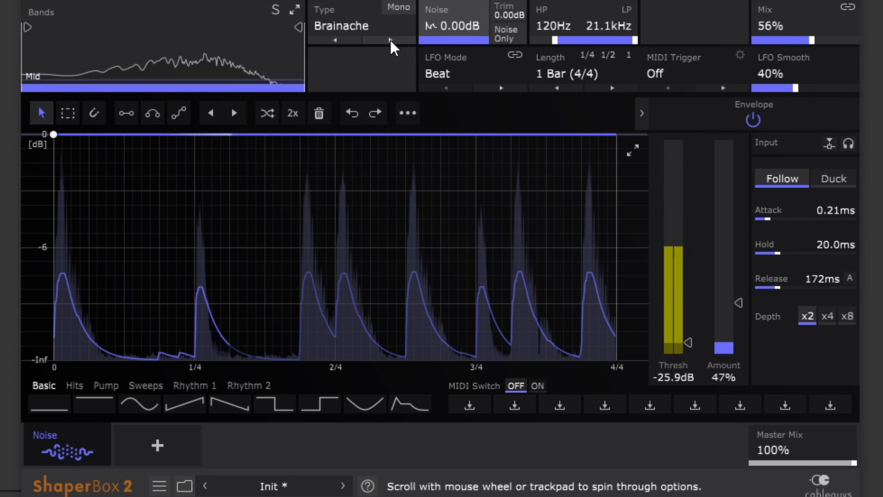
click(390, 39)
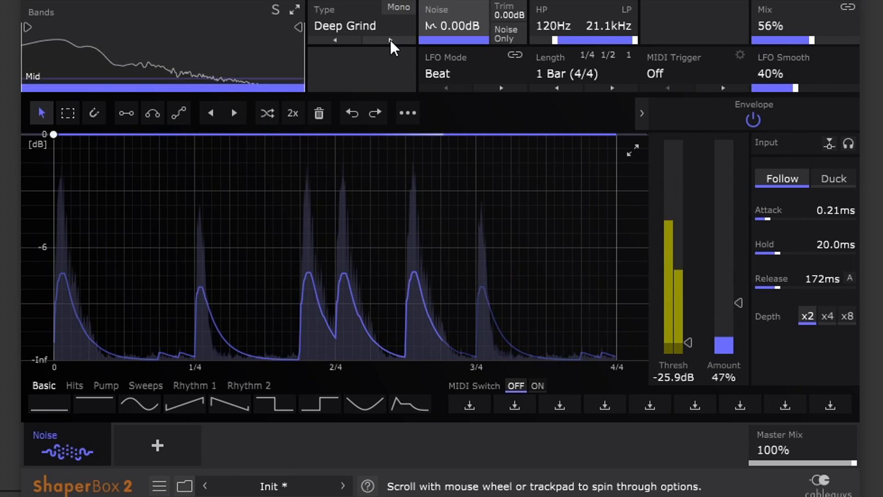
click(390, 39)
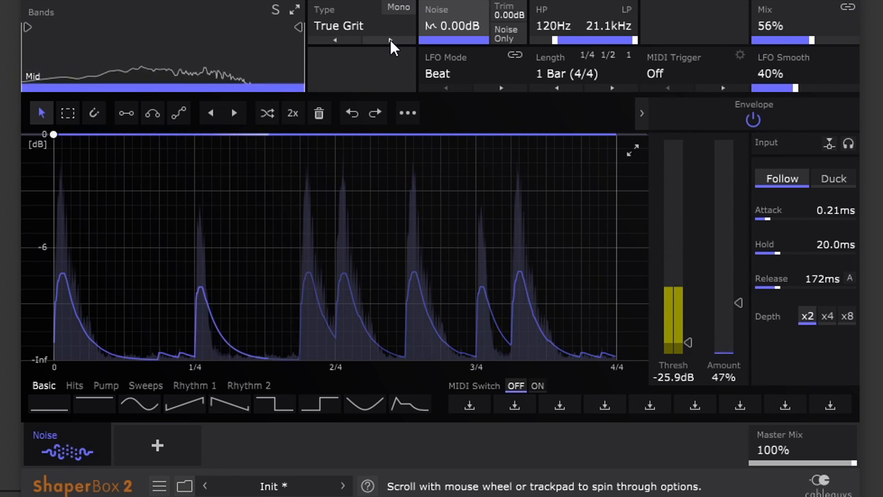
click(390, 39)
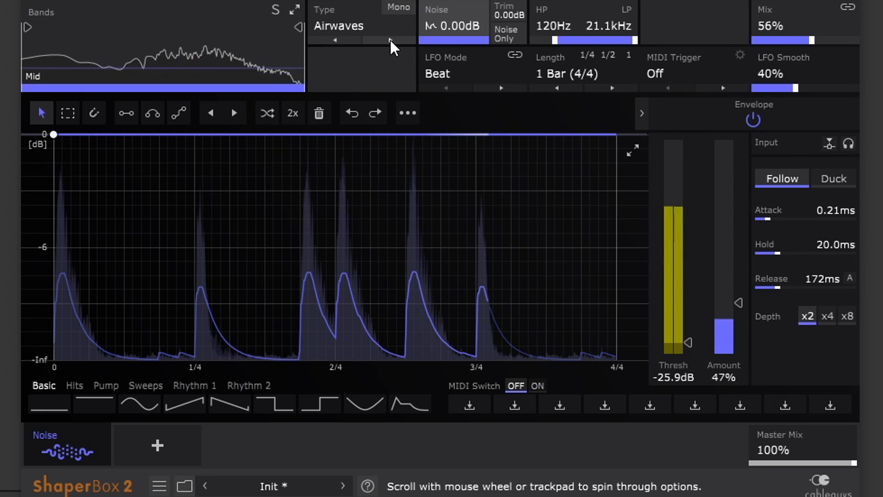
click(390, 40)
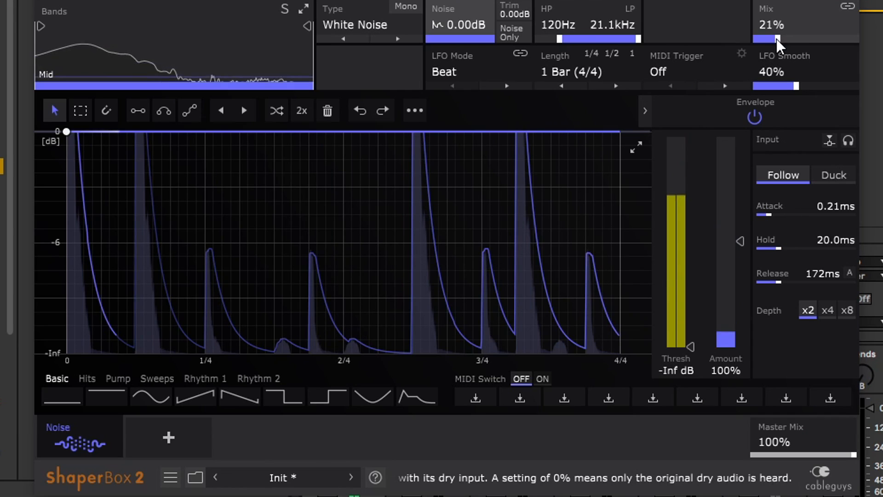
Lower the band mix of the White Noise layer slightly
mouse_move(778, 38)
mouse_down()
mouse_move(857, 39)
mouse_move(769, 38)
mouse_up()
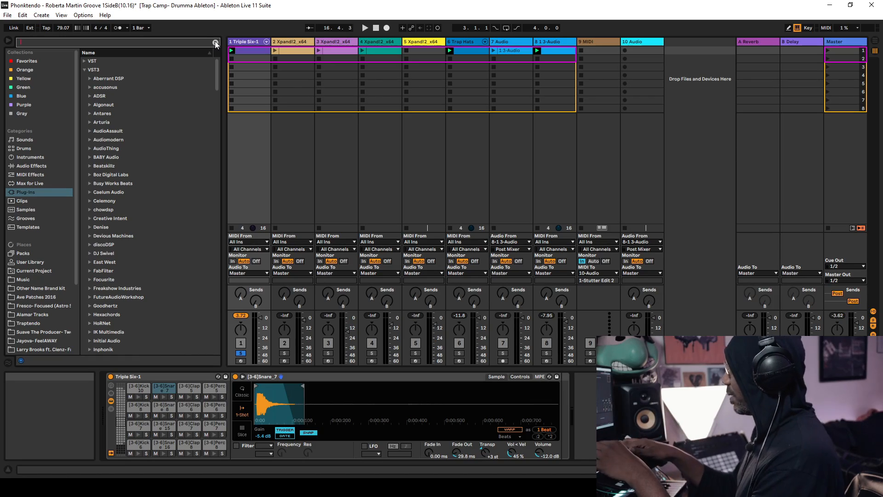
Search the Ableton Live plug-ins for "shaperbox" and load ShaperBox 2 onto the Snare_7 pad of the Triple Six-1 drum rack
text(shaperbox)
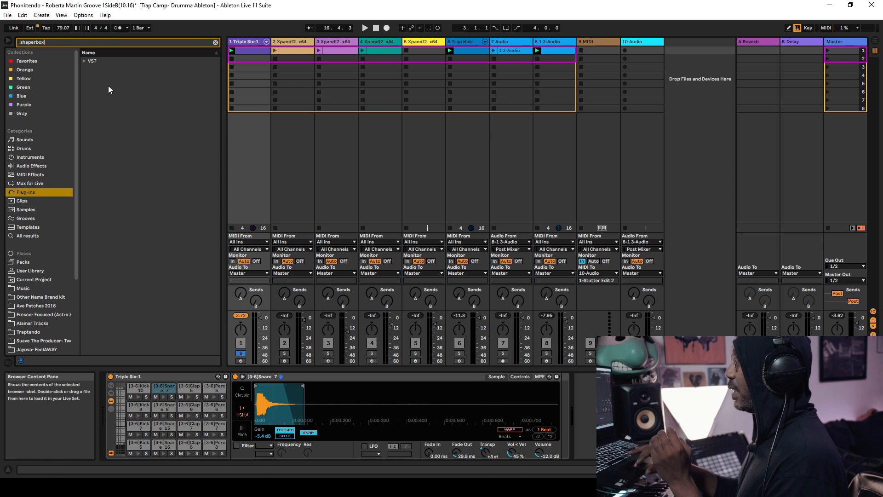
click(84, 59)
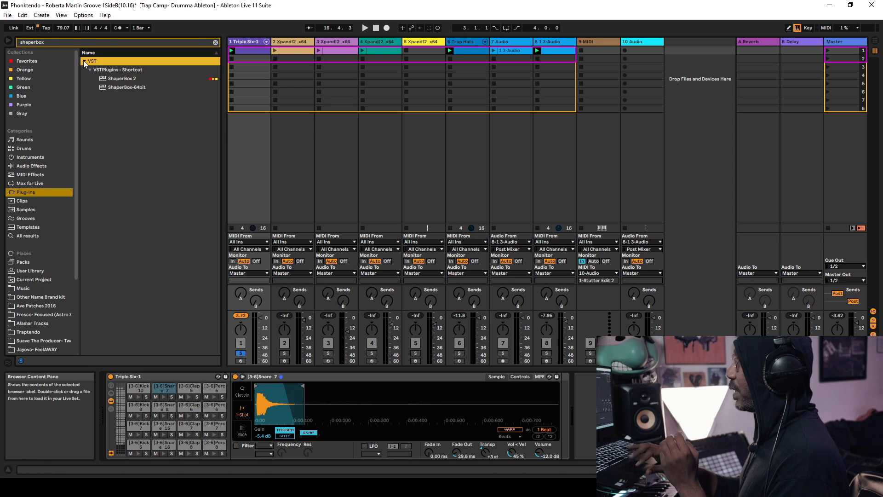
click(127, 79)
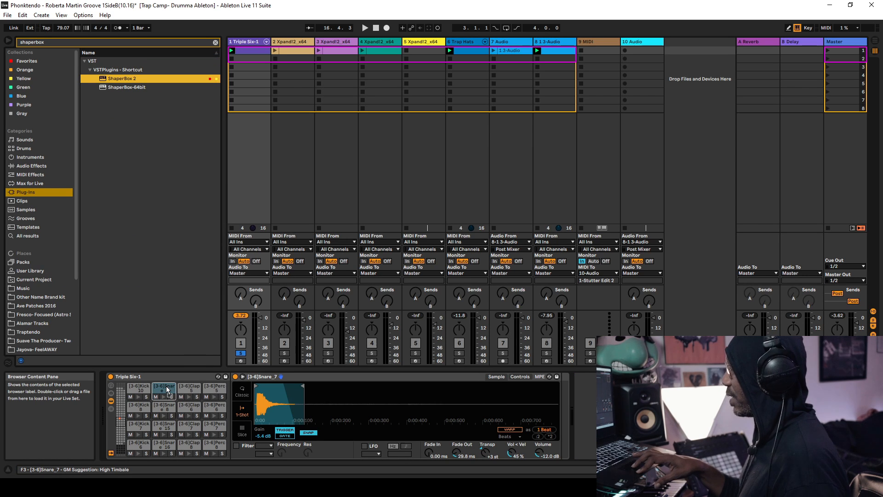
drag(167, 389, 166, 389)
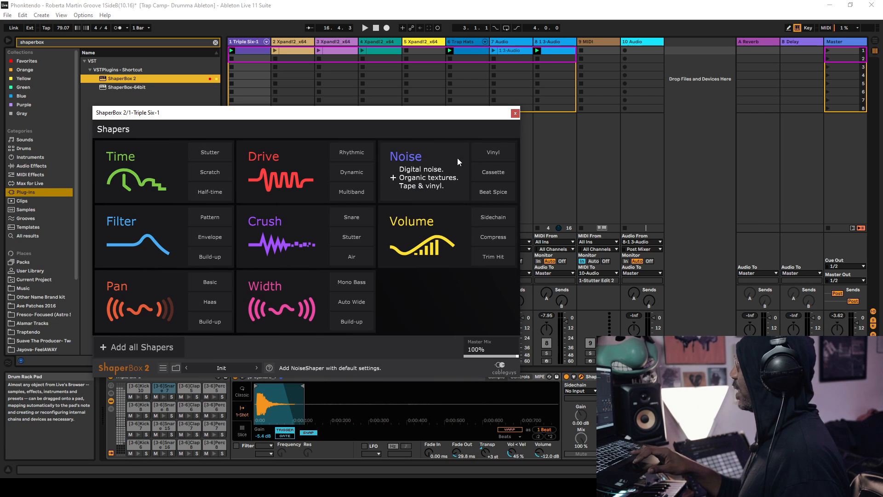
Add the Cassette preset of the Noise shaper and, during playback, set its mix to 29% and its ducking amount to -167%
click(495, 170)
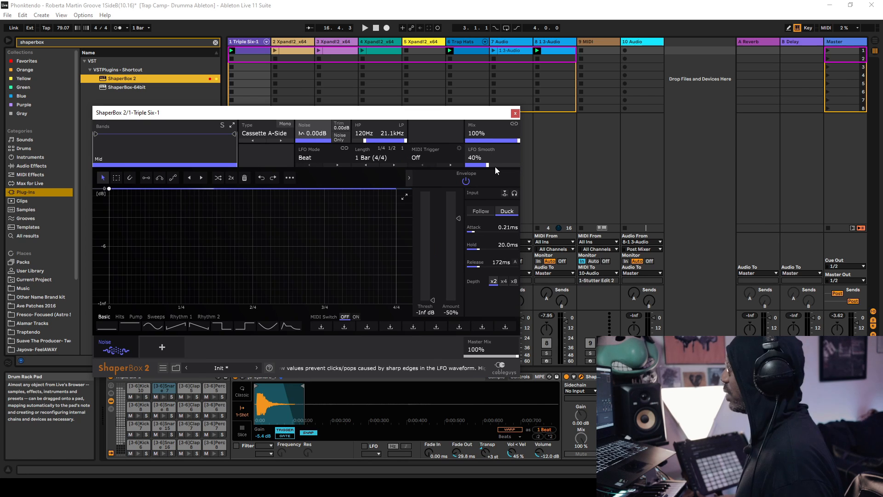
key(space)
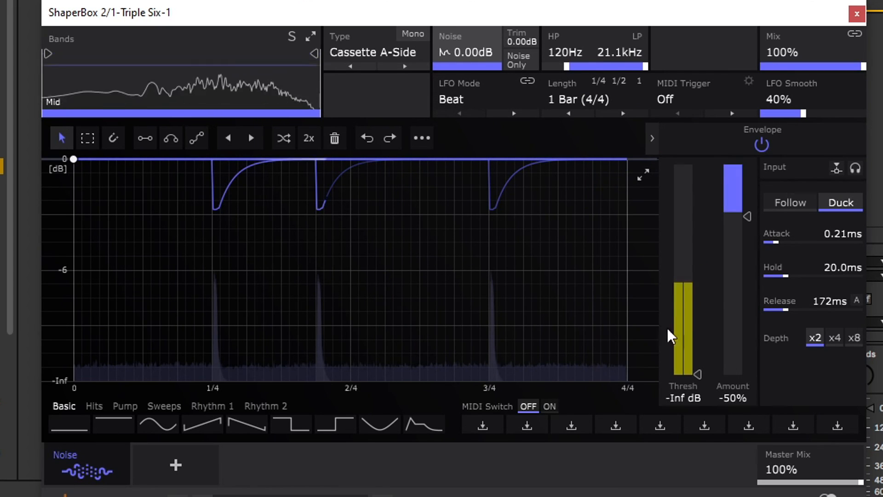
drag(858, 68, 792, 67)
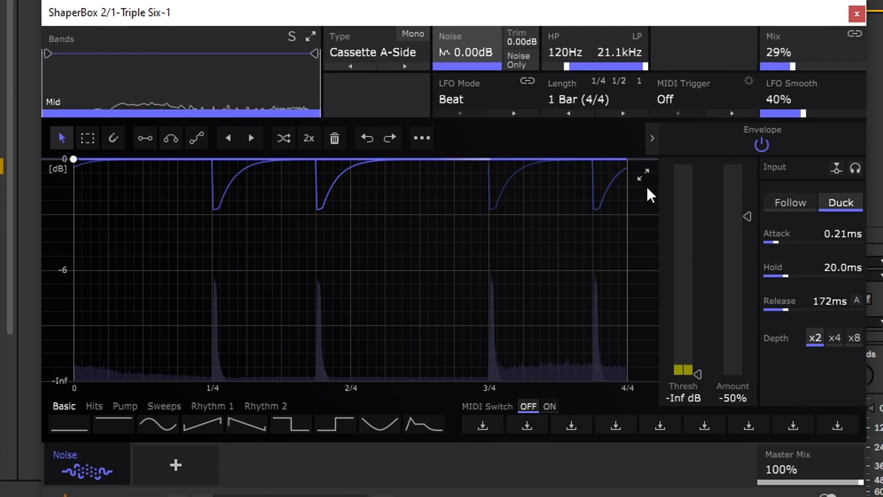
drag(747, 217, 746, 339)
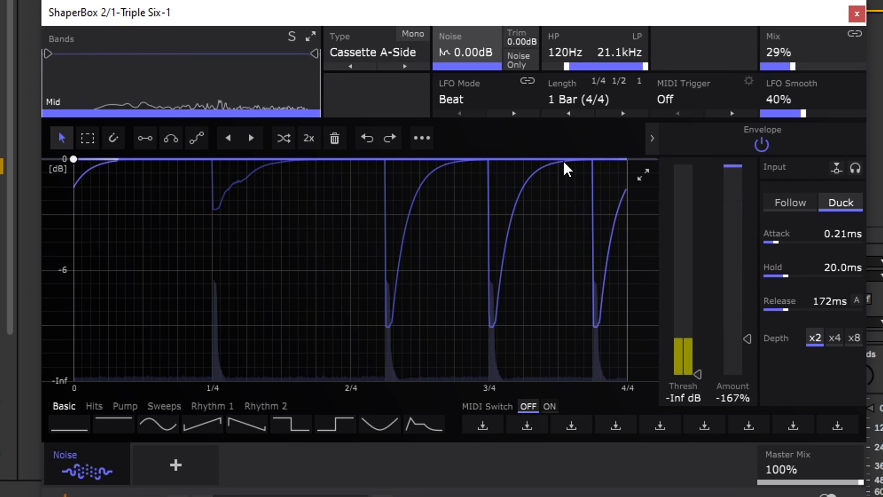
Bend the noise LFO line with a handle past the 3/4 mark and lower its start point to near -Inf
mouse_move(564, 159)
mouse_down()
mouse_move(566, 221)
mouse_move(554, 159)
mouse_up()
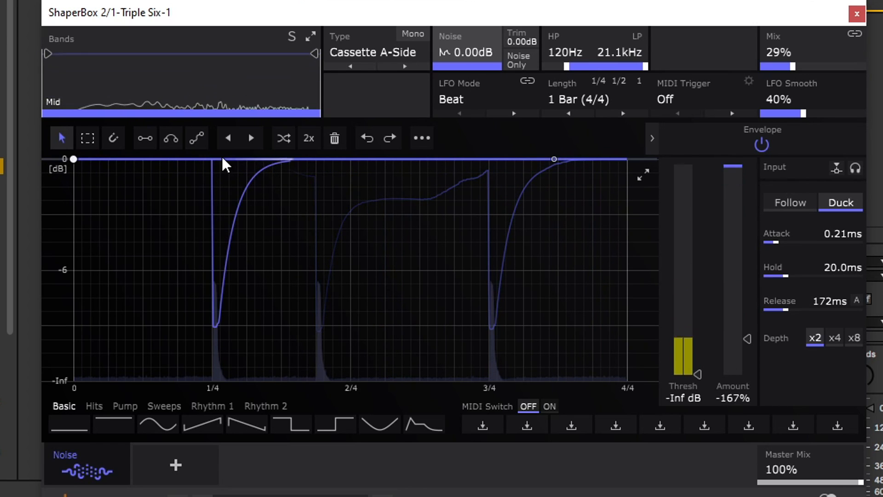
drag(73, 160, 73, 359)
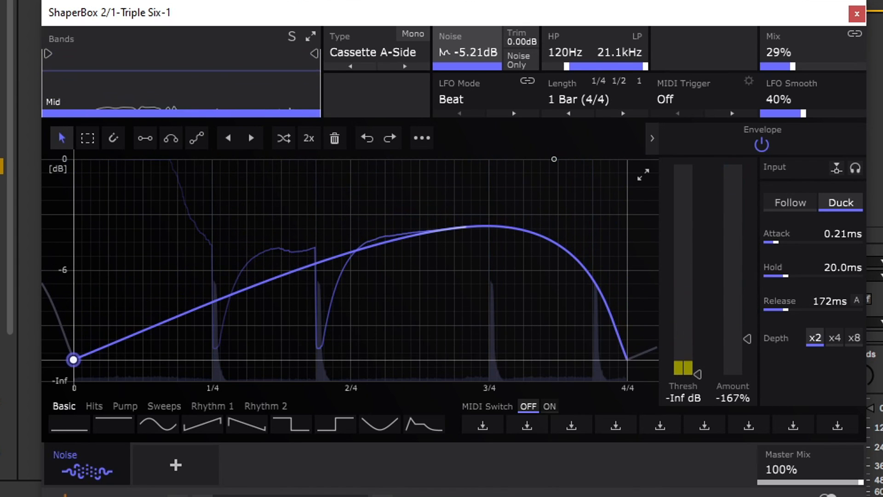
Bend the noise LFO curve into a narrow peak between 3/4 and 4/4 and set the envelope threshold to -7.61 dB
drag(531, 242, 532, 363)
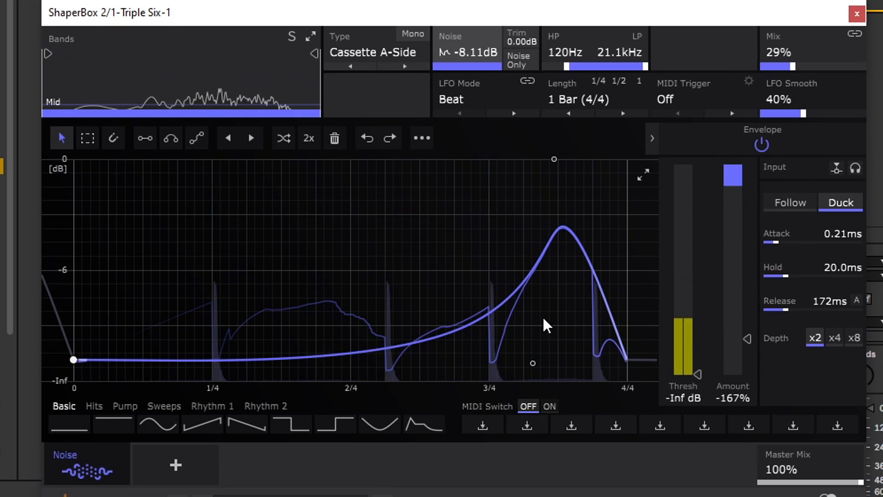
drag(559, 230, 553, 367)
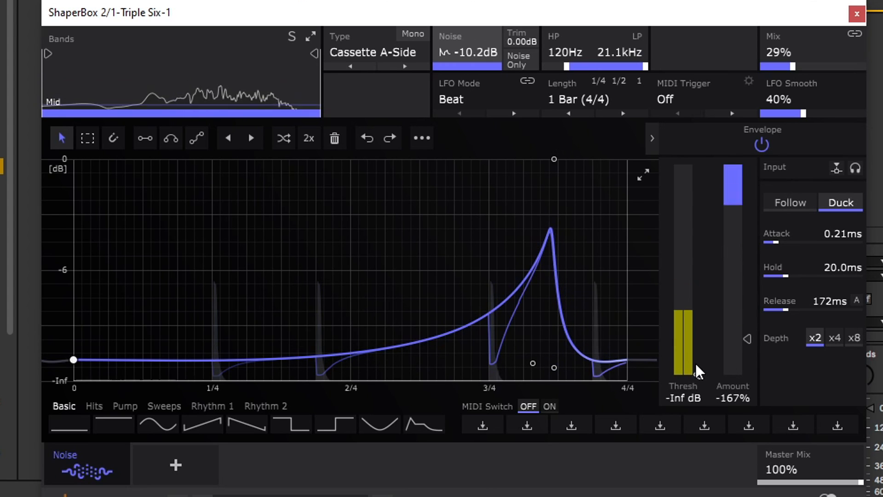
drag(697, 374, 697, 286)
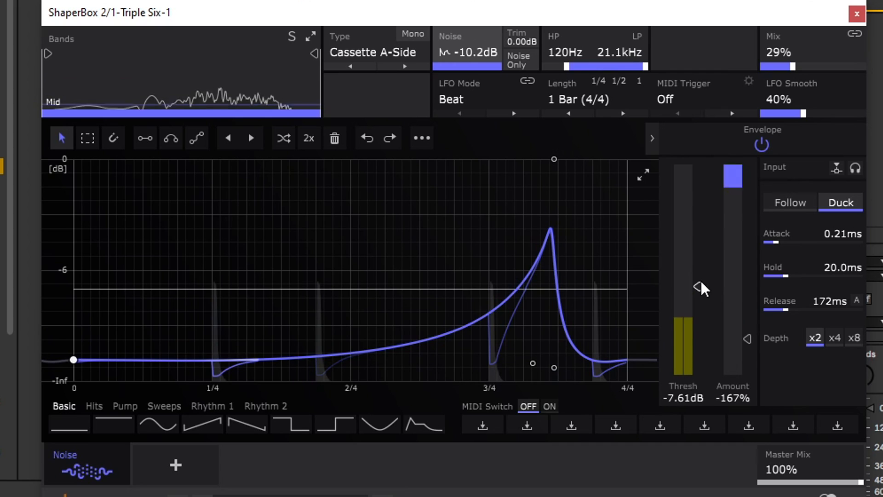
Replace the noise LFO curve with the flat 0 dB shape and lower the line to about -13.3 dB
click(151, 140)
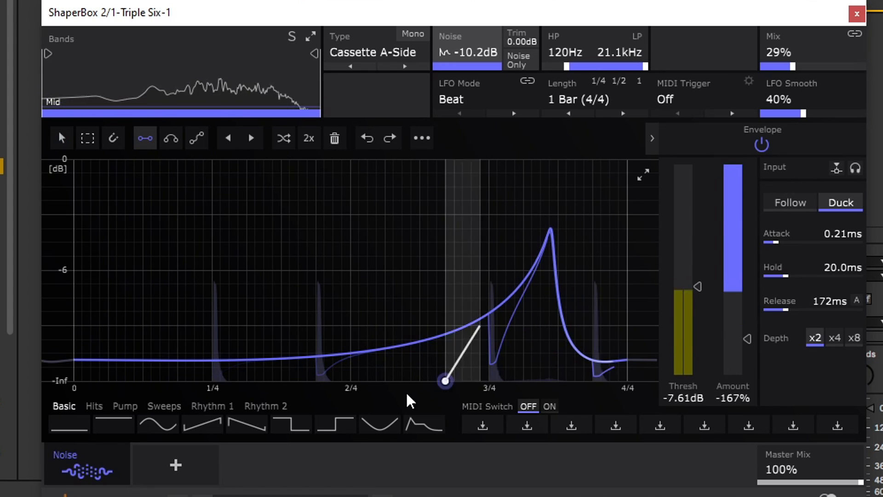
click(99, 433)
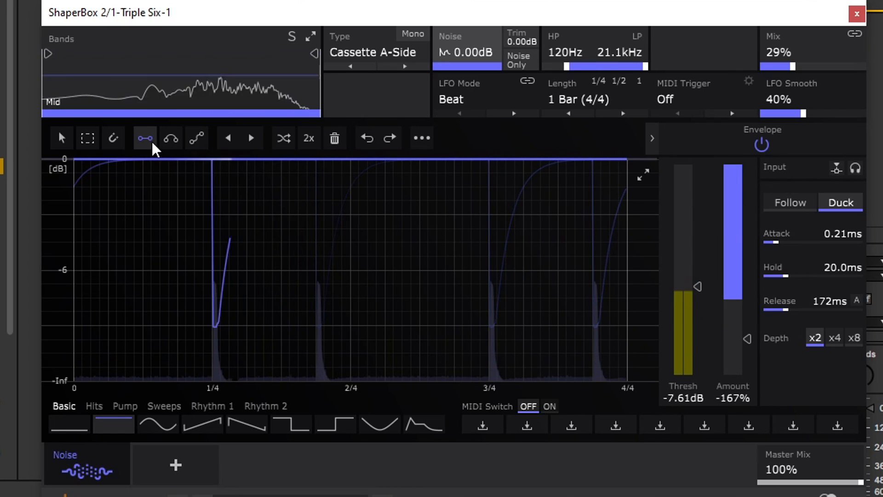
click(64, 138)
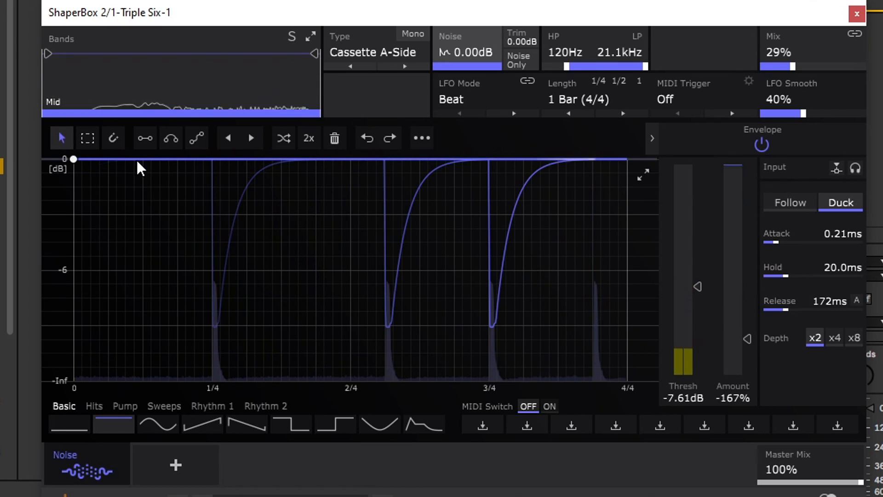
drag(76, 159, 73, 332)
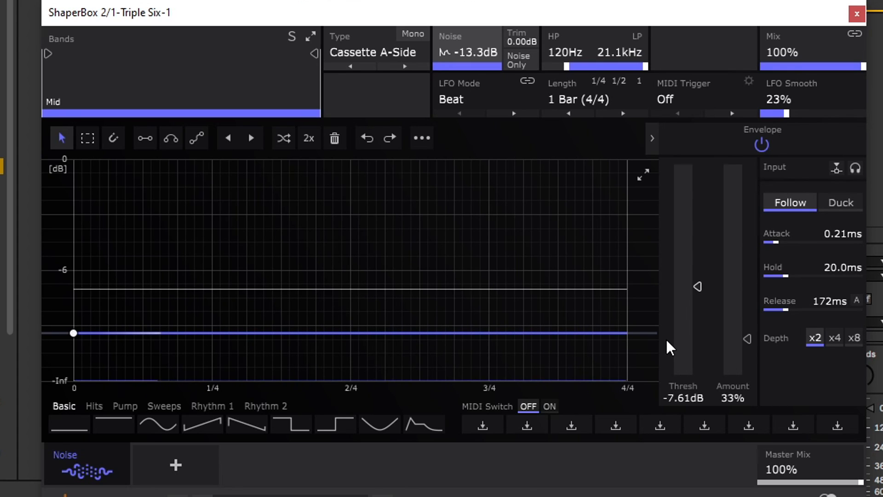
Reset the noise LFO to the flat minimum shape and bend it into a low curve that peaks shortly before 1/4
click(70, 427)
drag(72, 380, 73, 318)
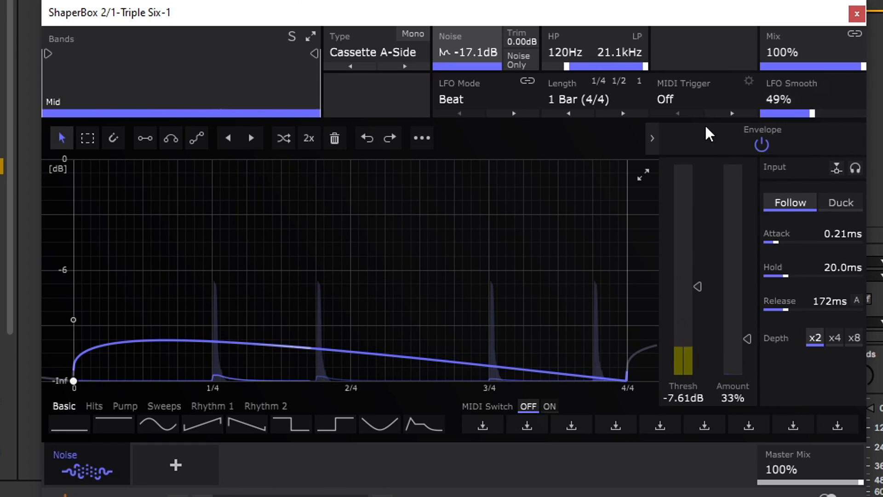
Set the noise type to Tape Vintage and raise the envelope follow amount to 127%
click(407, 60)
click(628, 307)
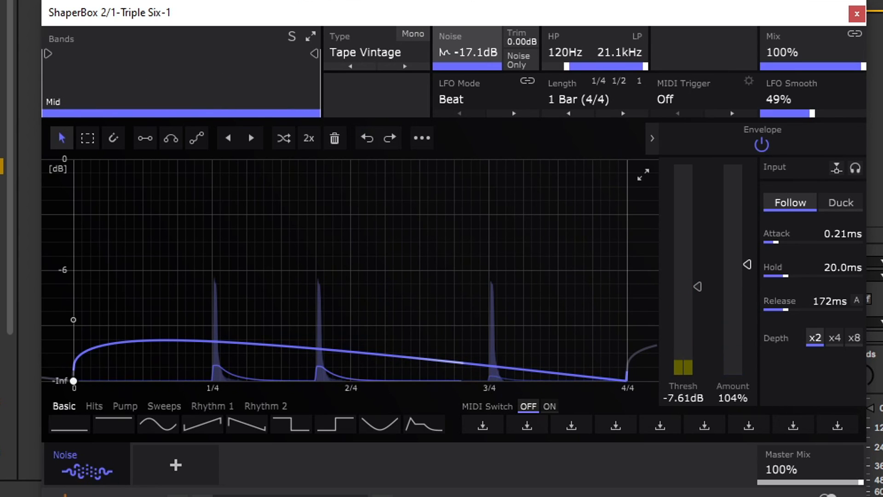
drag(747, 258, 747, 239)
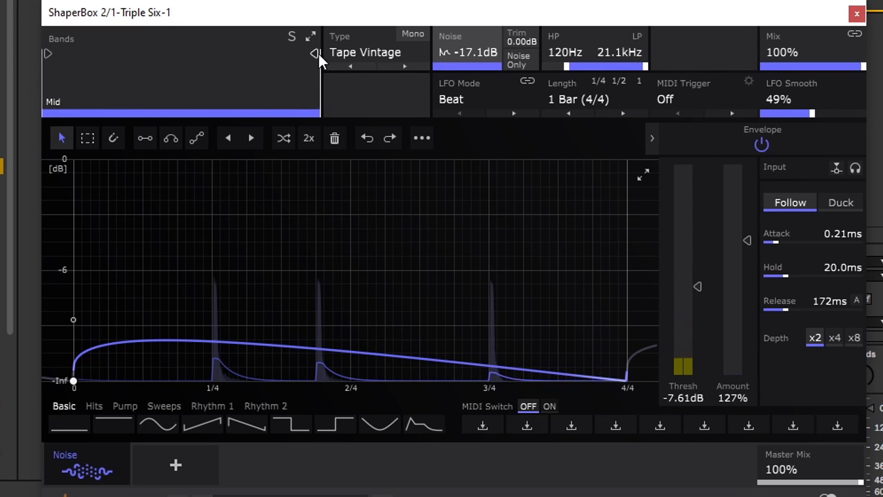
Split the signal into Low, Mid and High bands by moving both crossover handles inward to about one third and two thirds of the spectrum
drag(314, 54, 236, 54)
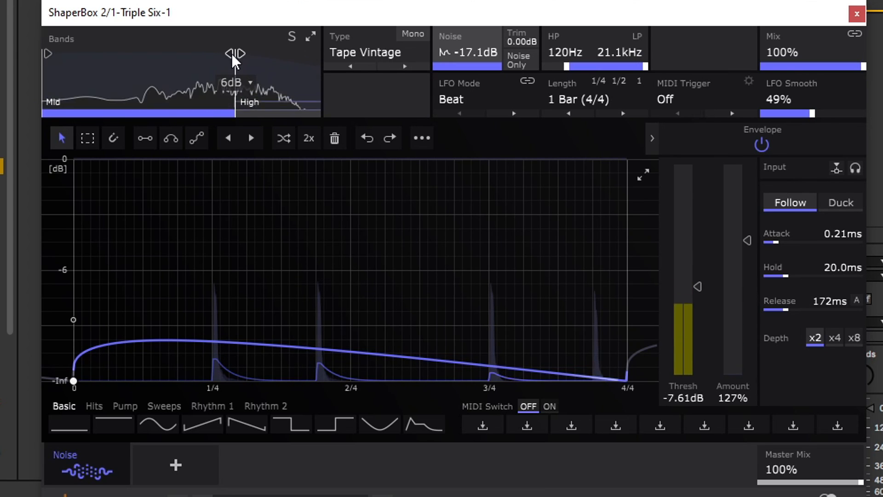
drag(47, 53, 148, 53)
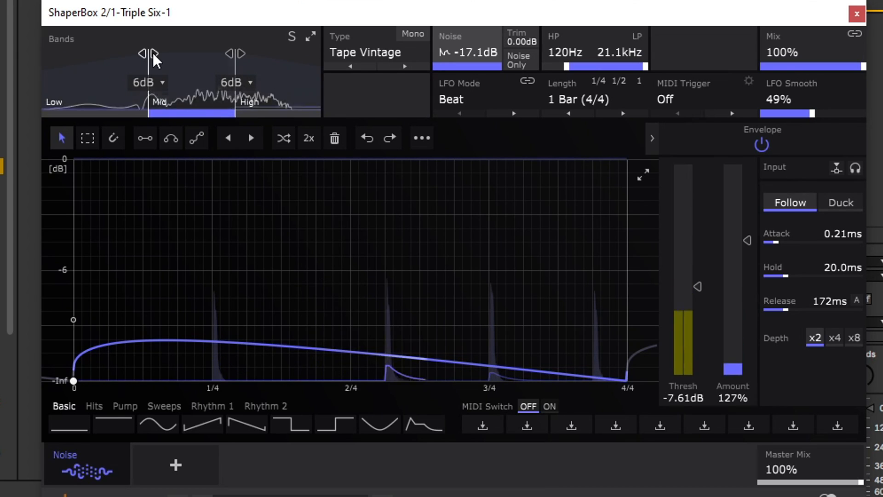
mouse_move(233, 52)
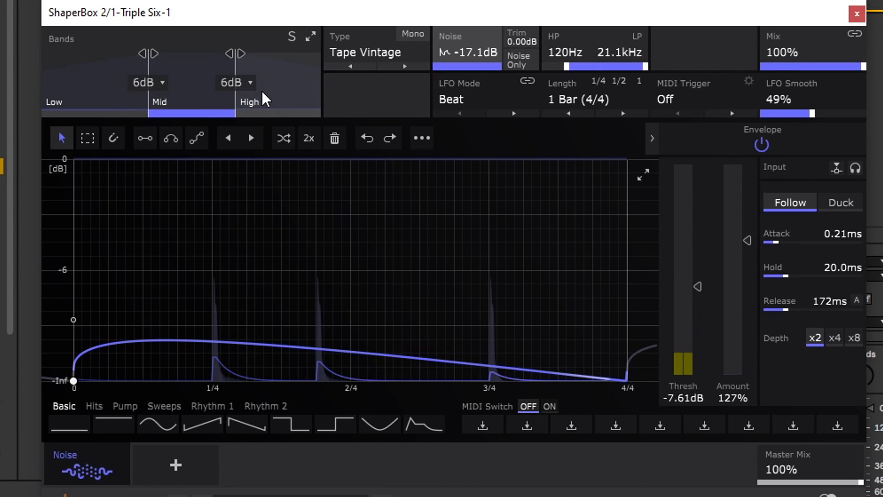
Lower the High band's flat noise LFO line to -13.0 dB
click(283, 81)
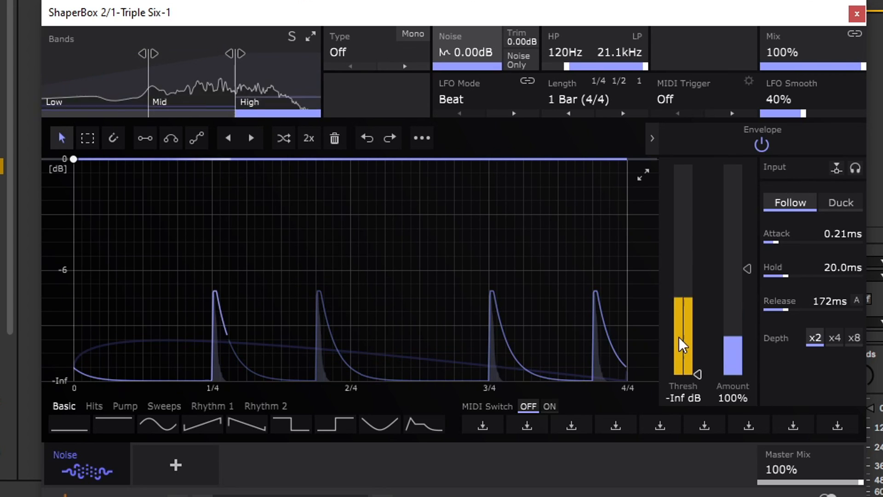
drag(74, 159, 84, 331)
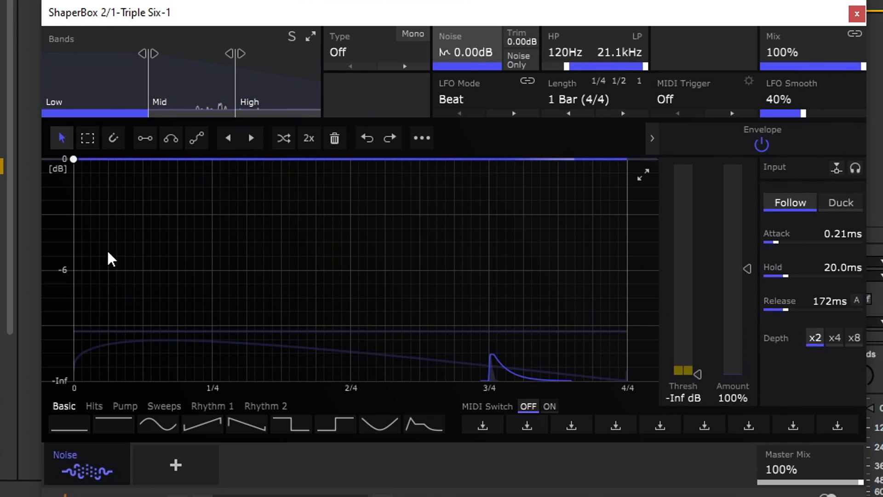
Lower the Low band's flat noise LFO line to -22.8 dB and set its envelope threshold to -36.4 dB
drag(100, 291, 103, 365)
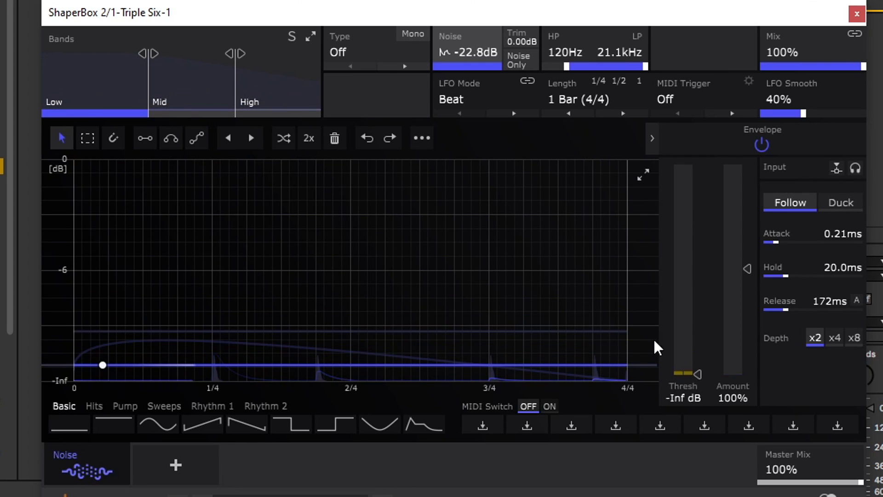
mouse_move(697, 373)
mouse_down()
mouse_move(697, 299)
mouse_move(696, 368)
mouse_up()
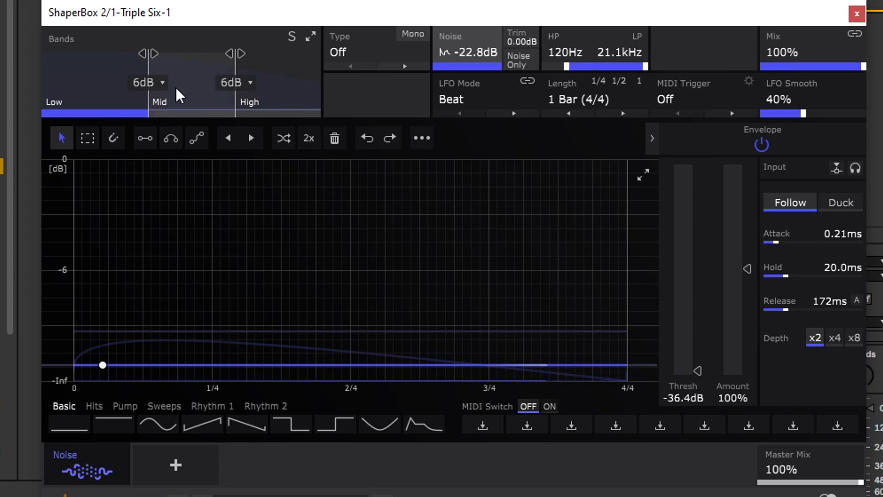
Compare the noise settings and LFO shapes of the Low, Mid and High bands
click(184, 79)
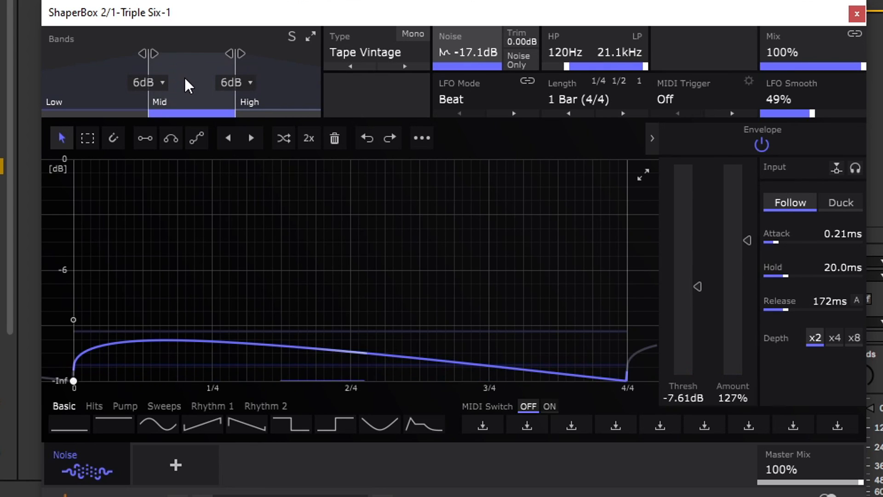
click(286, 86)
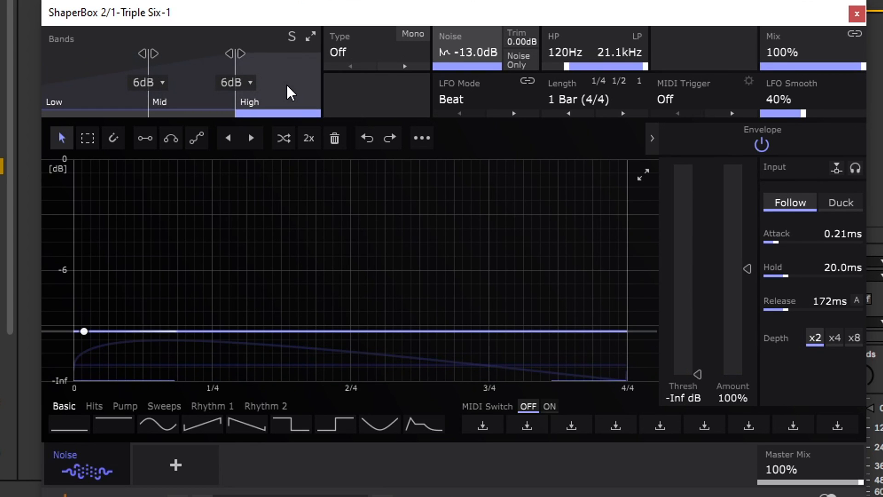
click(192, 79)
click(103, 76)
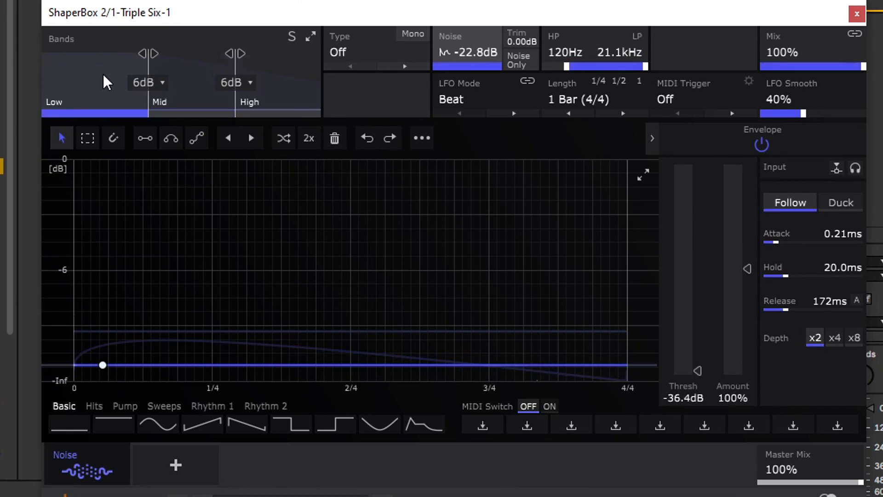
click(283, 74)
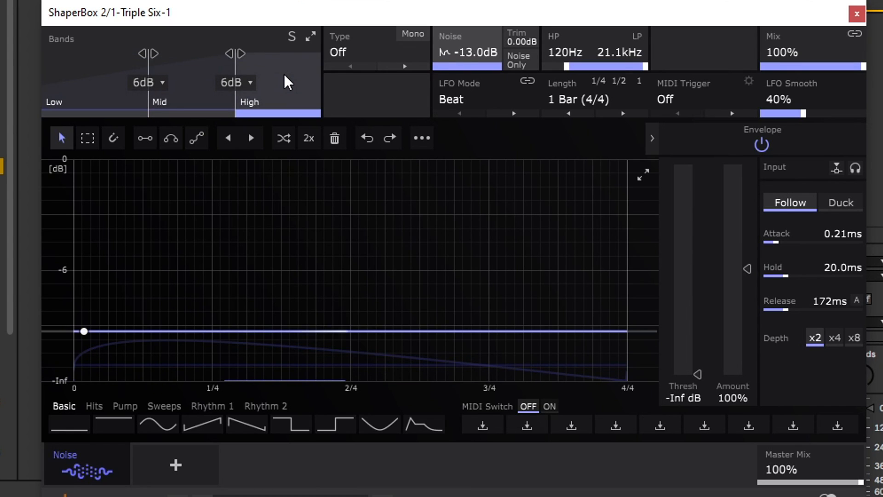
click(219, 88)
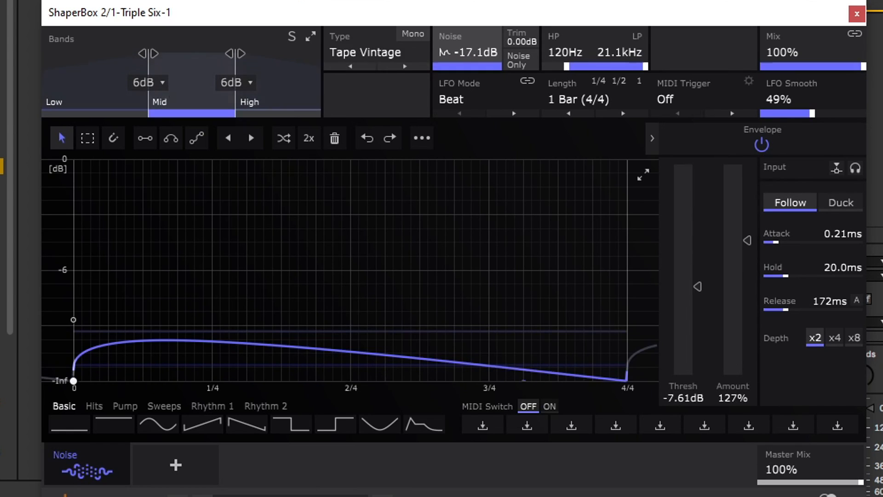
Set the High band's noise type to White Noise
click(288, 73)
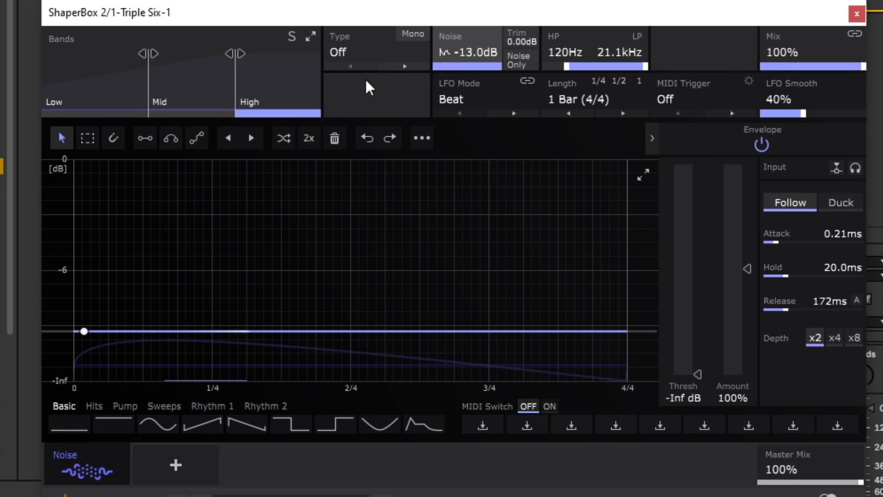
click(391, 51)
click(410, 150)
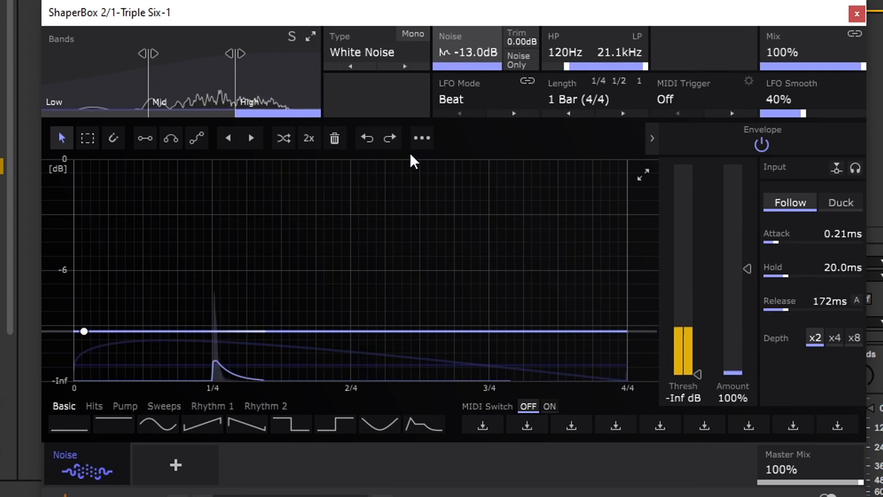
Set the Low band's noise type to Airwaves
click(103, 76)
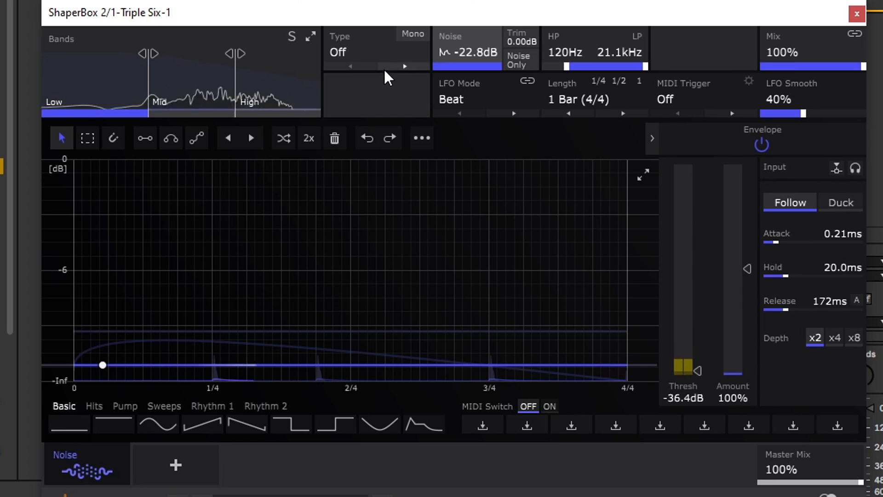
click(350, 55)
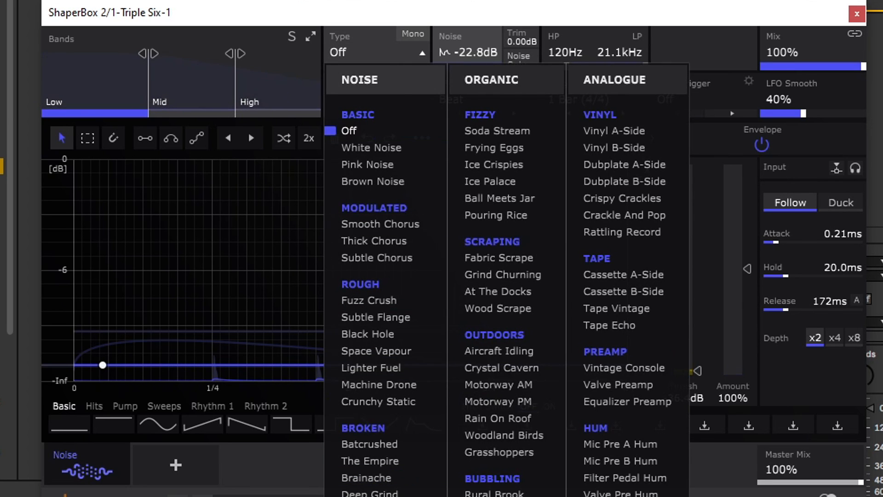
click(364, 495)
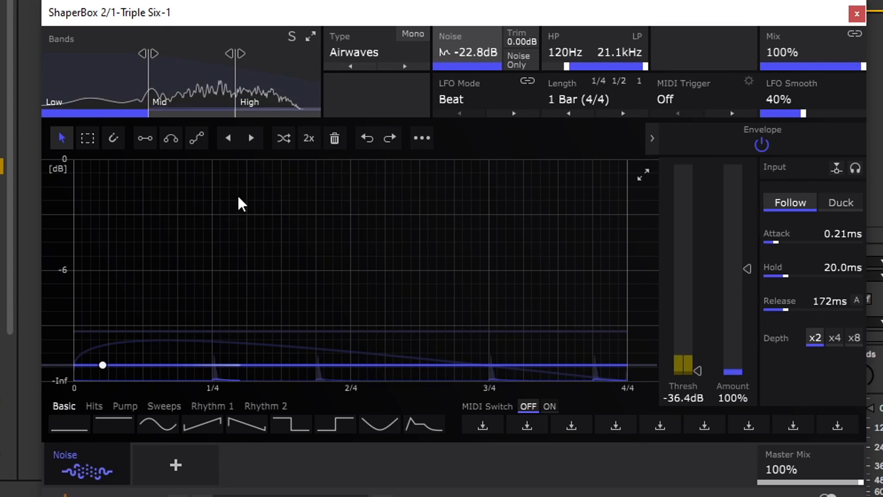
Browse the noise types available for the Mid band and toggle playback to audition the layered noise
click(193, 87)
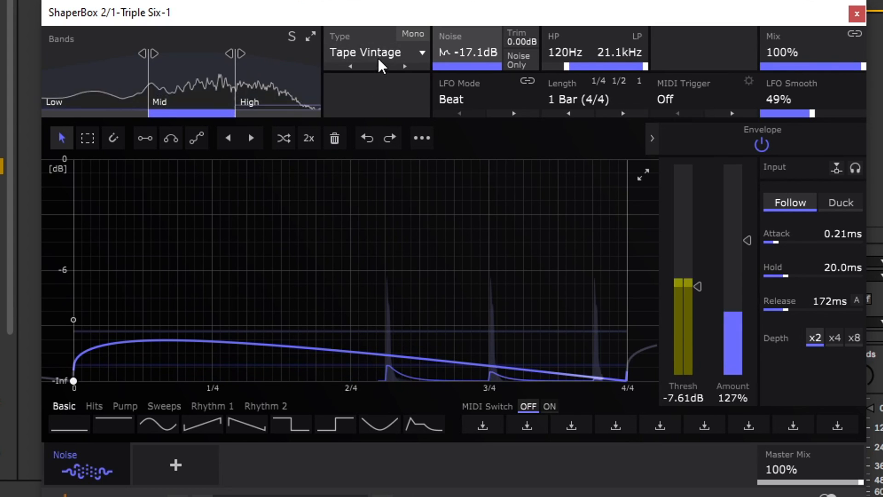
click(394, 54)
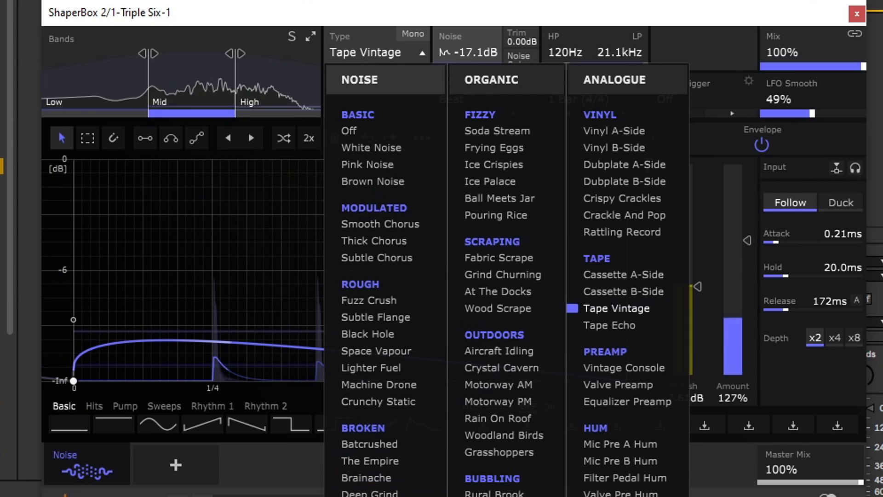
click(272, 378)
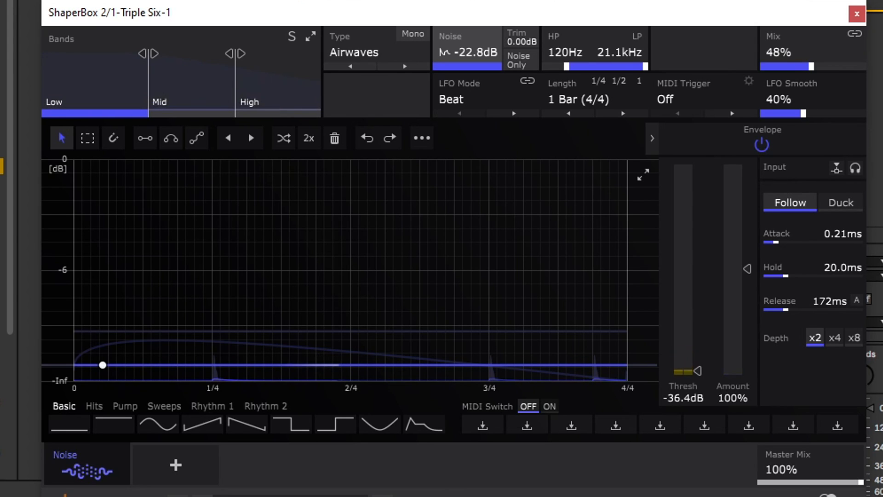
key(space)
key(space)
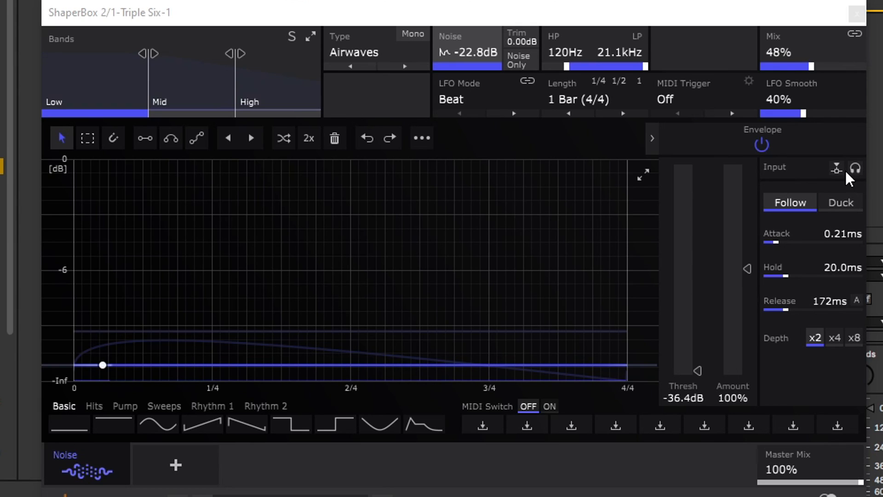
Set the Low band's LFO length to 2 Bars (8/4) after trying 1/4T (1/6), and switch to the Mid band
click(618, 99)
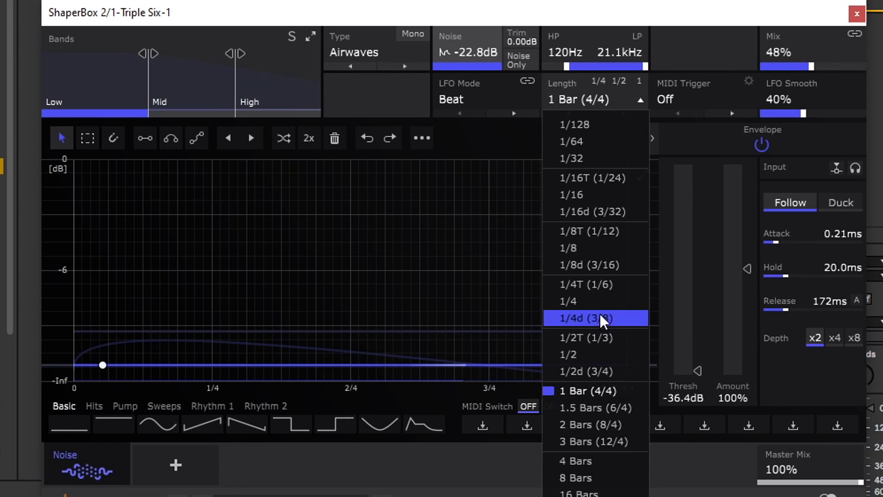
click(603, 286)
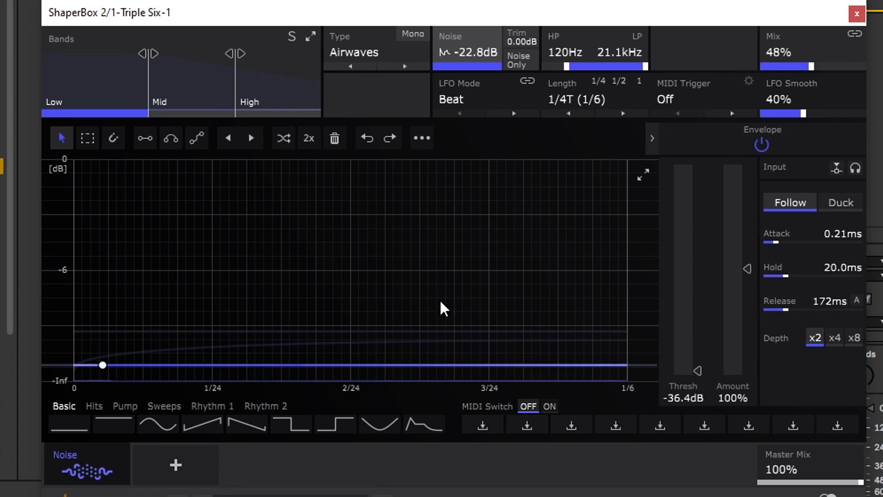
click(569, 95)
click(597, 418)
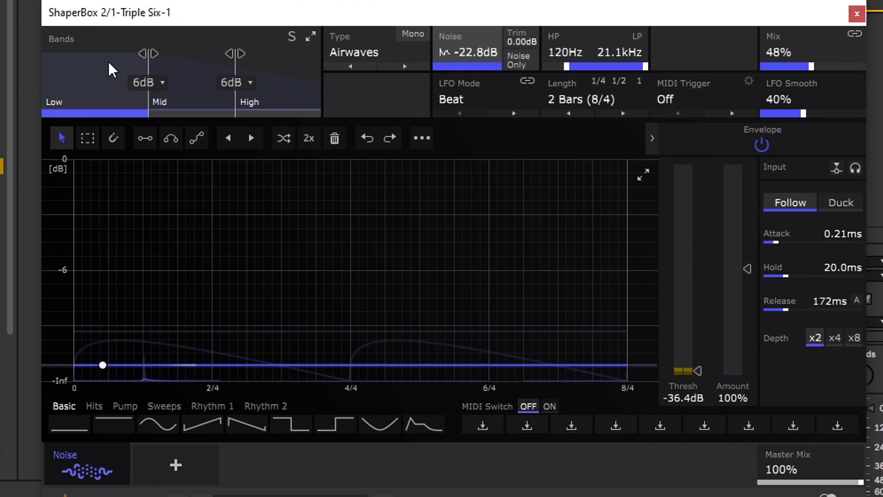
click(203, 68)
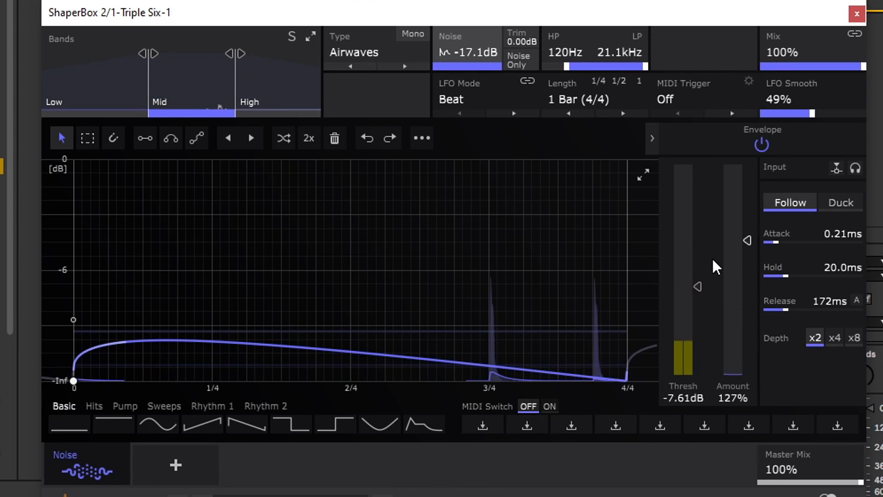
Set the Mid band's LFO length to 1/4T (1/6) and lower its noise low-pass filter to 1.62 kHz
click(592, 101)
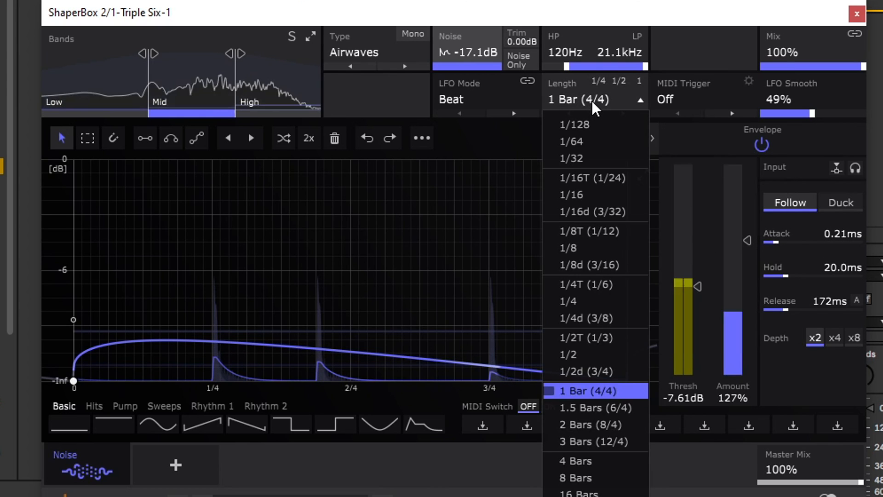
click(598, 285)
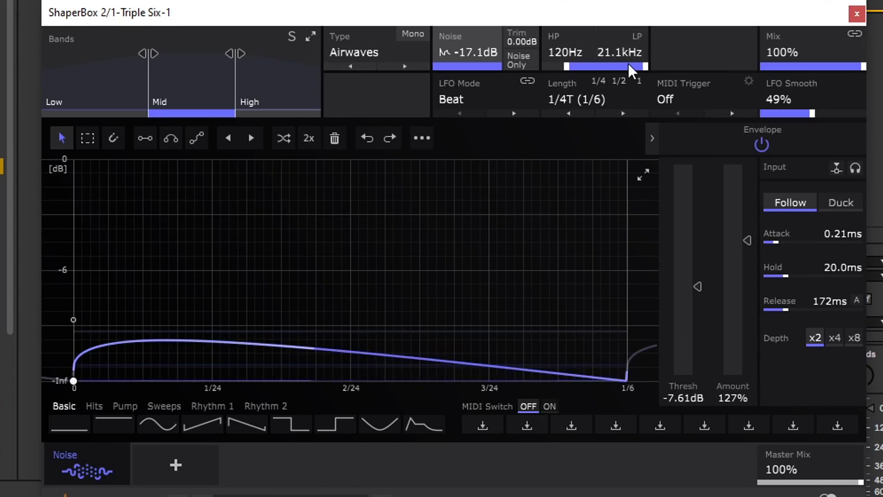
drag(646, 66, 610, 66)
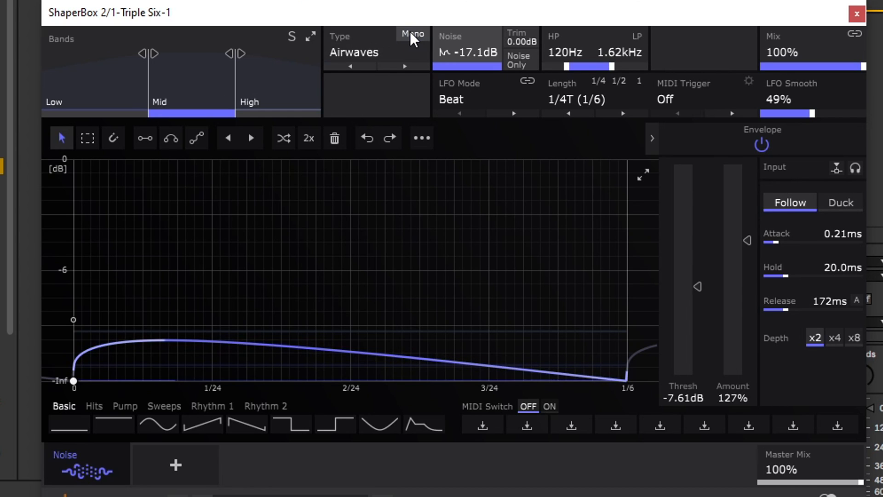
Try the Basic preset waveforms on the Mid band's noise LFO, ending with the attack-decay-sustain-release shape
click(165, 419)
click(198, 422)
click(241, 421)
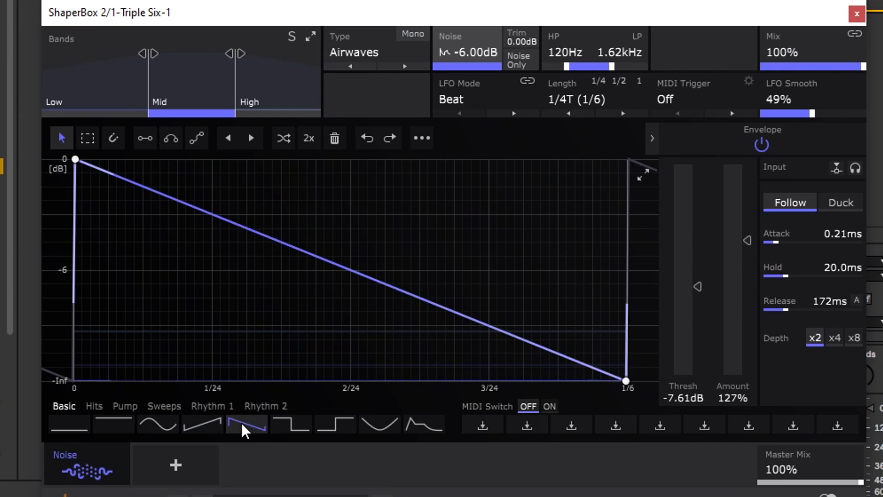
click(297, 424)
click(336, 426)
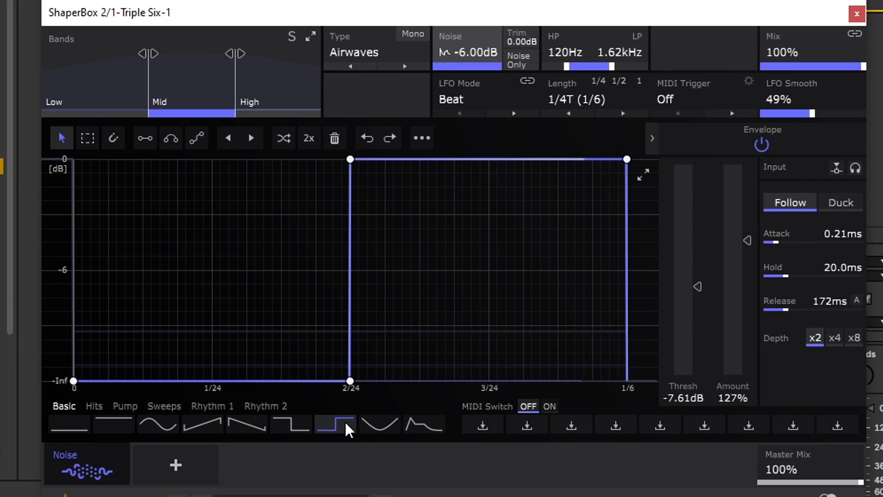
click(371, 425)
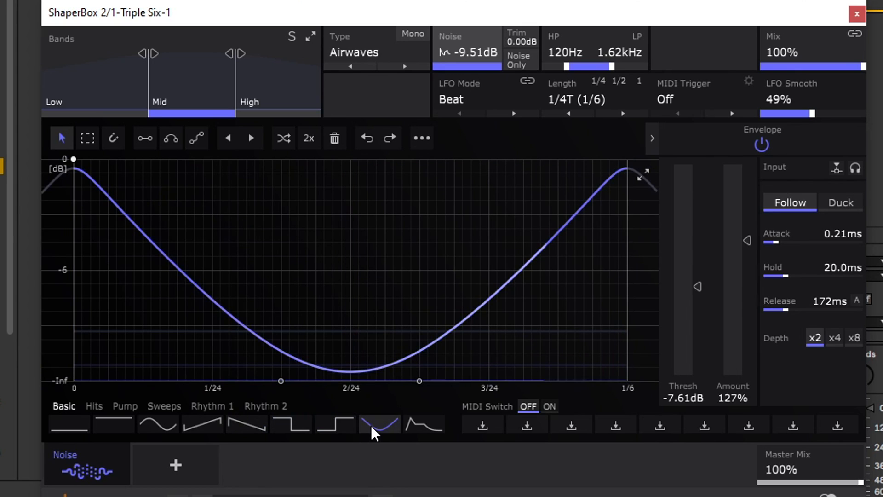
click(419, 421)
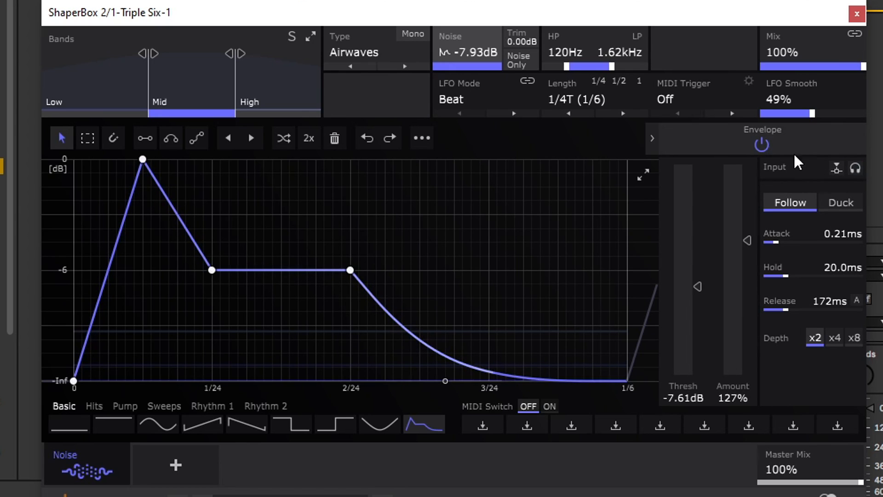
Switch the Mid band's envelope to Duck with 0.010 ms attack, 252 ms hold and 41.0 ms release
click(836, 202)
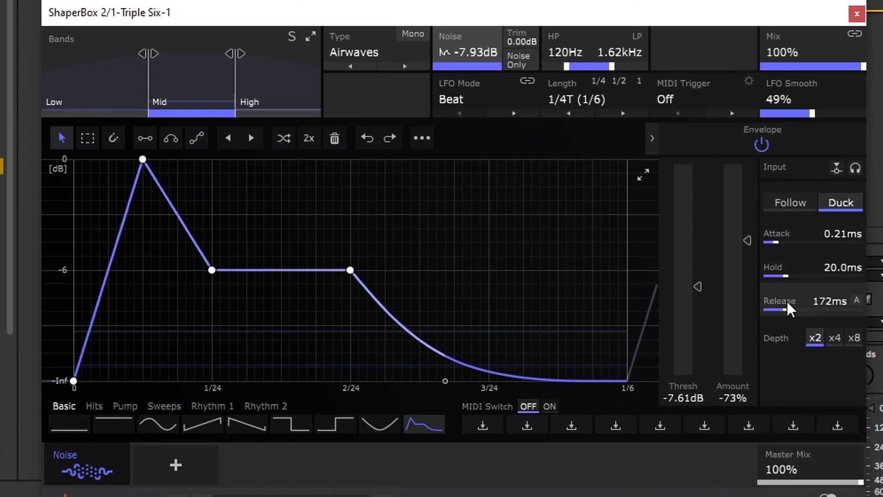
drag(777, 240, 814, 240)
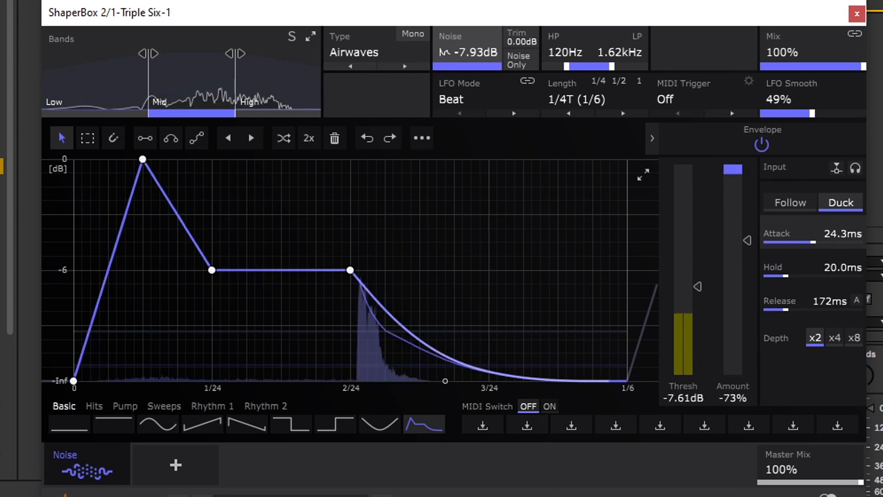
drag(817, 241, 818, 241)
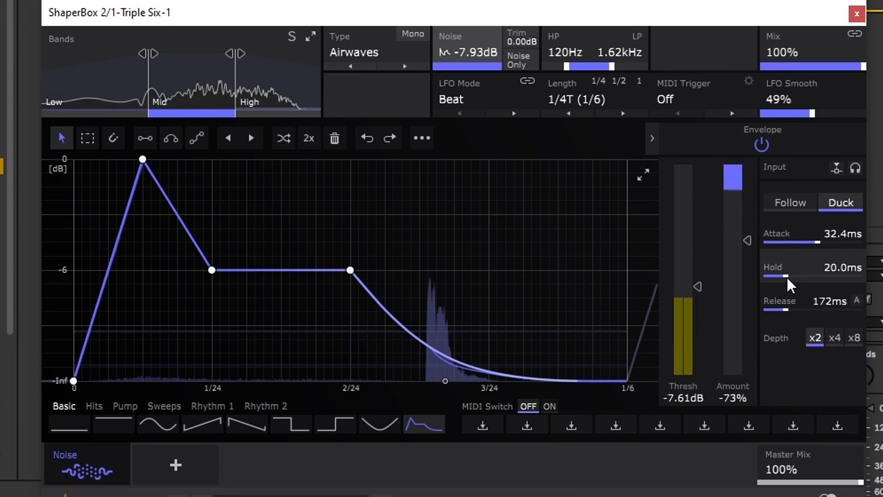
drag(819, 245, 767, 245)
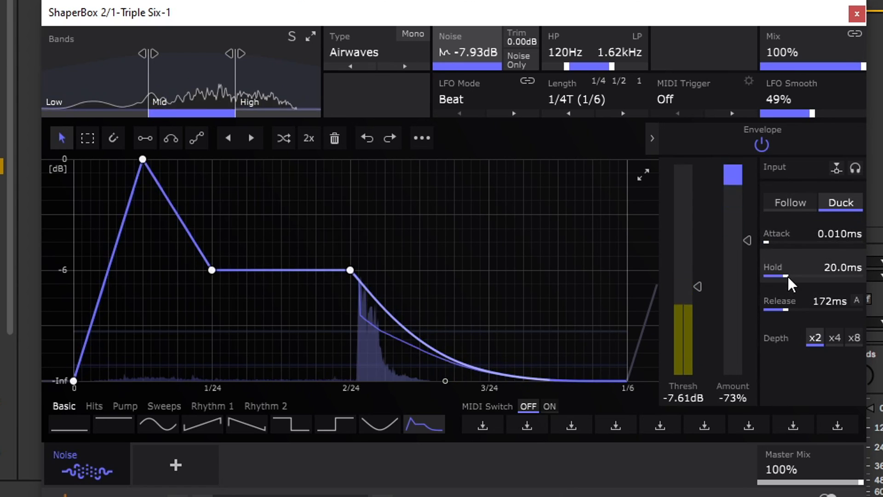
drag(786, 276, 834, 276)
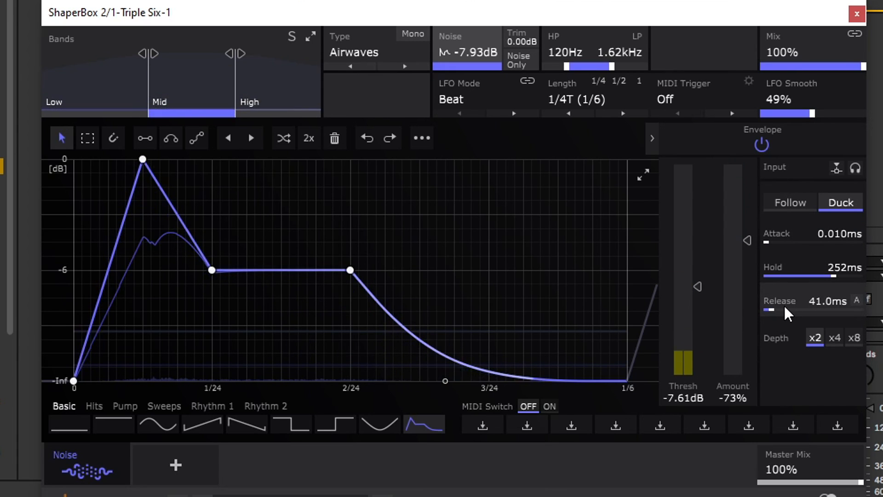
Strengthen the Mid band's ducking with x4 depth, an amount of -302% and a threshold of -29.0 dB
click(835, 343)
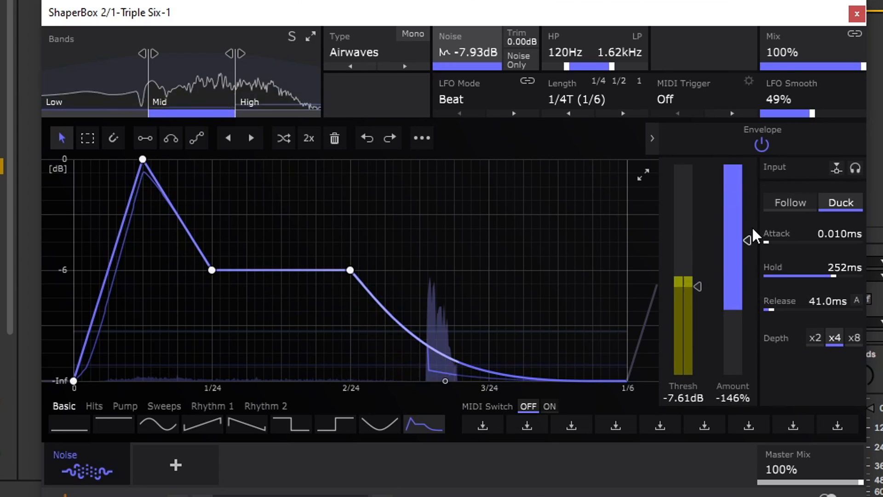
drag(748, 240, 748, 322)
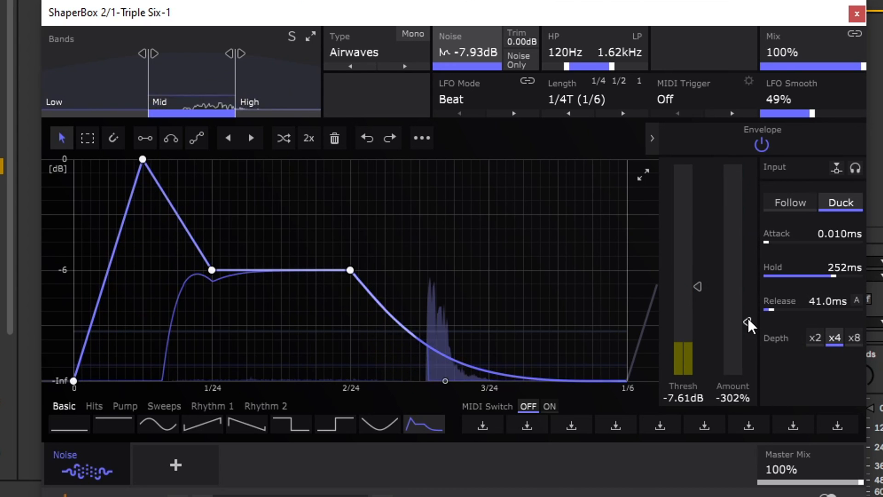
drag(698, 286, 697, 360)
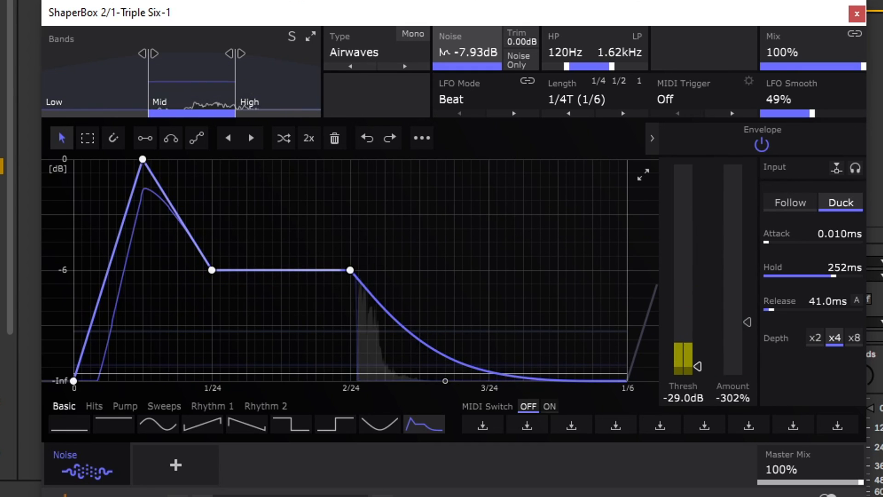
Set the High band's envelope threshold to -20.8 dB
click(279, 86)
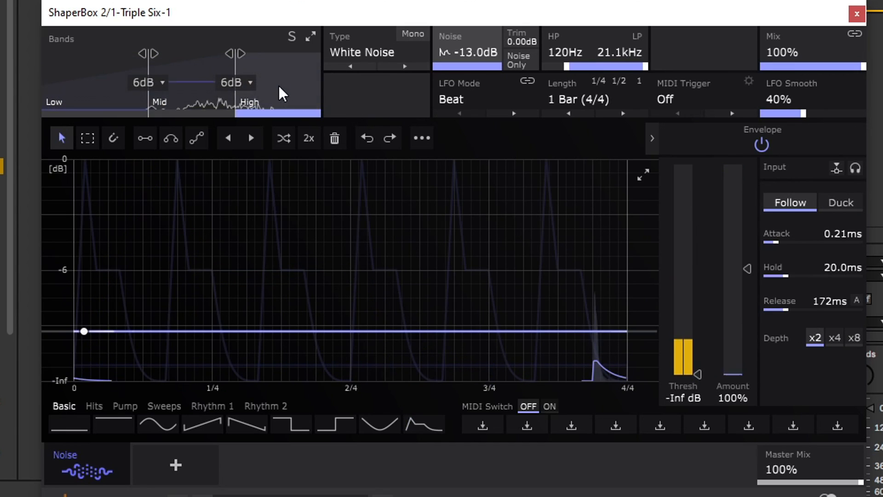
drag(700, 362, 697, 342)
drag(697, 299, 697, 355)
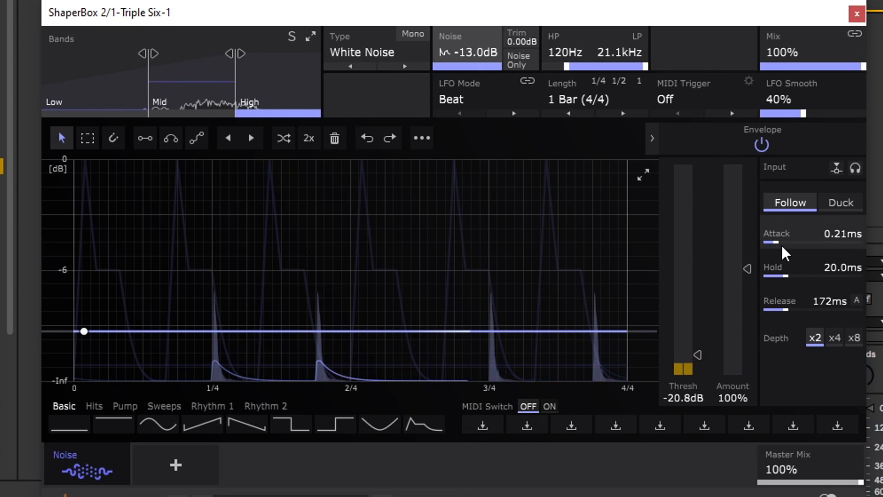